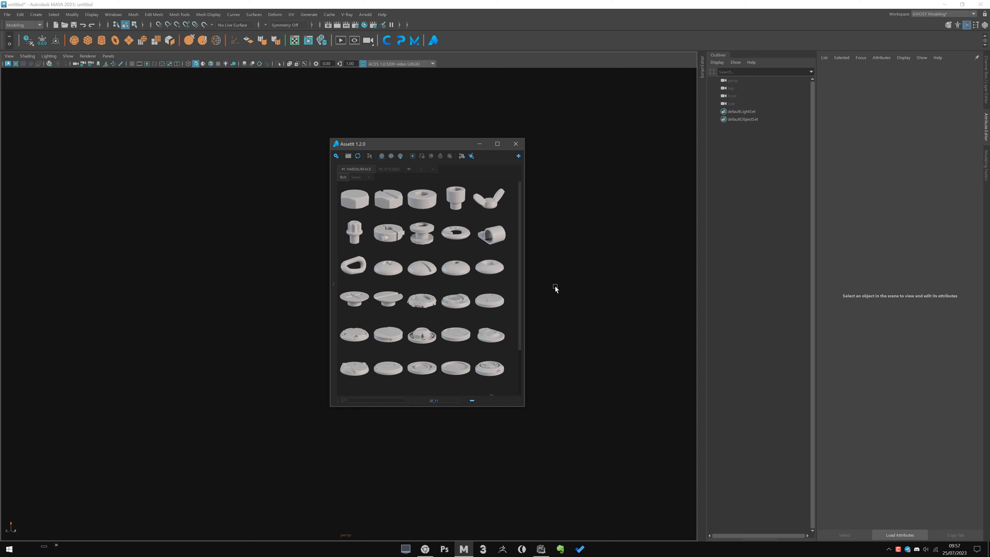
Step: Browse the #2 STYLIZED and #1 HARDSURFACE categories, then open the AssetIt library folder on disk
{"action": "left_click_drag", "start_coordinate": [380, 141], "coordinate": [383, 138]}
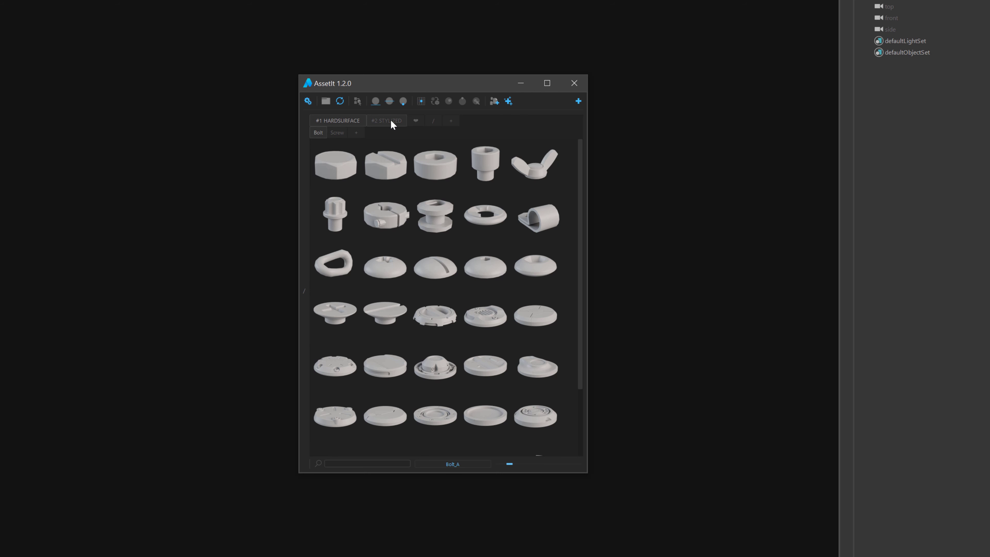
{"action": "left_click", "coordinate": [370, 121]}
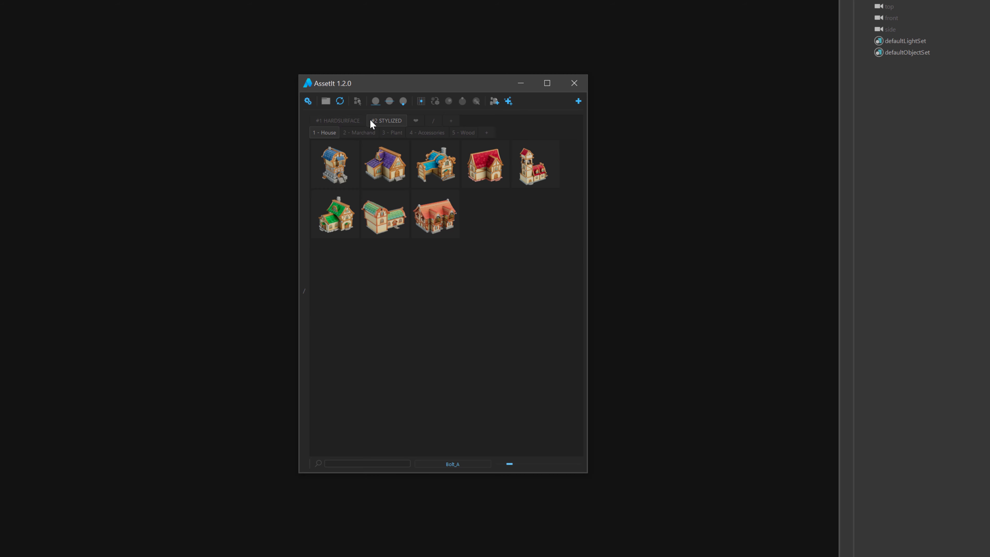
{"action": "left_click", "coordinate": [335, 123]}
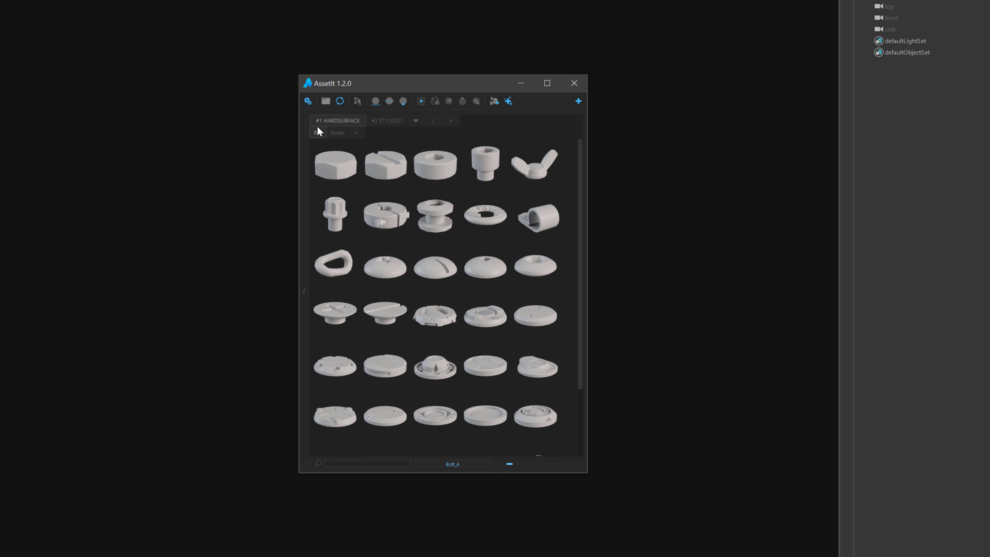
{"action": "left_click", "coordinate": [325, 102]}
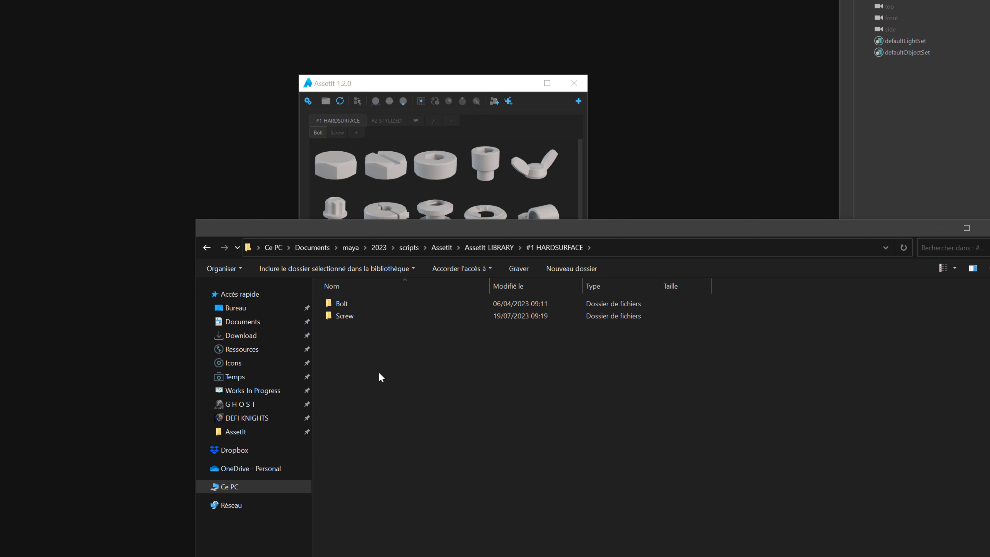
Step: Create a 'Nouveau dossier' folder in #1 HARDSURFACE, paste many copies of it, and minimize Explorer
{"action": "key", "text": "ctrl+shift+n"}
{"action": "key", "text": "Return"}
{"action": "left_click", "coordinate": [395, 316]}
{"action": "key", "text": "ctrl+c"}
{"action": "key", "text": "ctrl+v"}
{"action": "key", "text": "ctrl+v"}
{"action": "key", "text": "ctrl+v"}
{"action": "key", "text": "ctrl+v"}
{"action": "key", "text": "ctrl+v"}
{"action": "key", "text": "ctrl+v"}
{"action": "key", "text": "ctrl+v"}
{"action": "key", "text": "ctrl+v"}
{"action": "key", "text": "ctrl+v"}
{"action": "key", "text": "ctrl+v"}
{"action": "key", "text": "ctrl+v"}
{"action": "key", "text": "ctrl+v"}
{"action": "key", "text": "ctrl+v"}
{"action": "key", "text": "ctrl+v"}
{"action": "key", "text": "ctrl+v"}
{"action": "key", "text": "ctrl+v"}
{"action": "key", "text": "ctrl+v"}
{"action": "key", "text": "ctrl+v"}
{"action": "key", "text": "ctrl+v"}
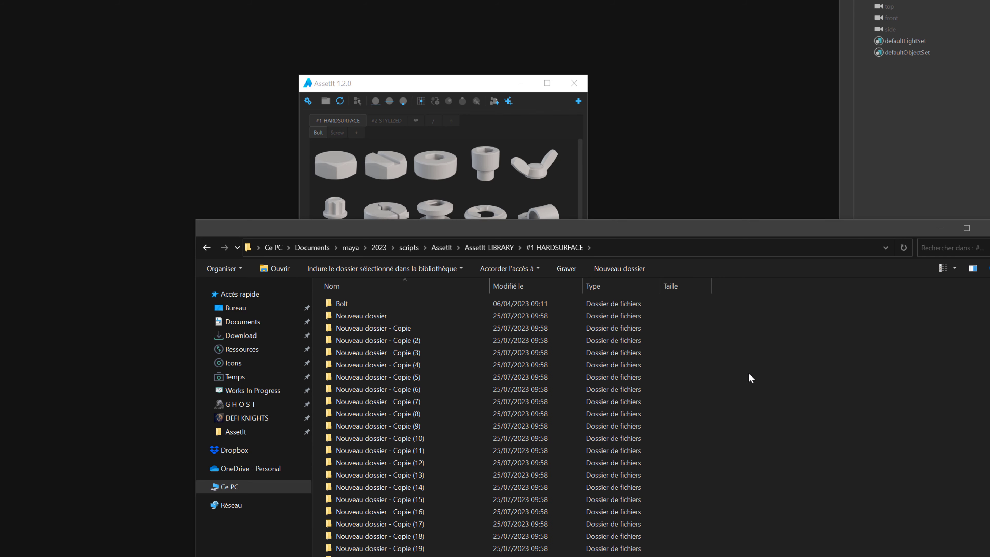
{"action": "left_click", "coordinate": [940, 227]}
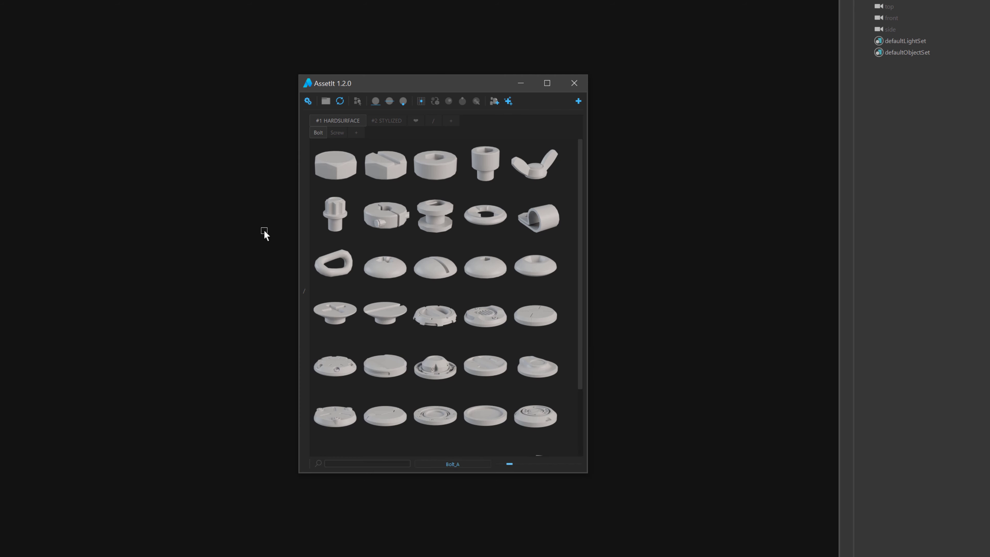
Step: Refresh AssetIt and browse the new 'Nouveau dossier - Copie' sub-tabs using the arrows
{"action": "left_click", "coordinate": [340, 102]}
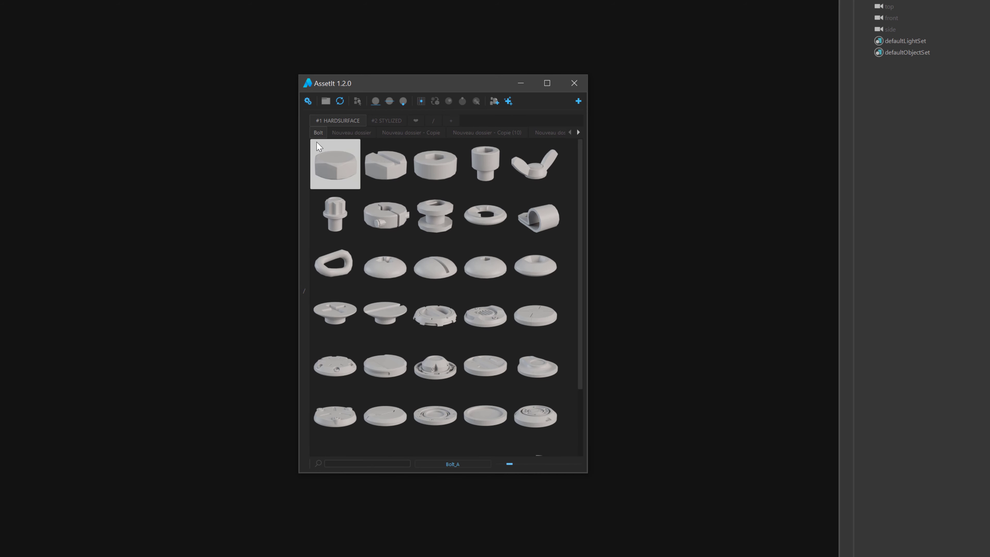
{"action": "left_click", "coordinate": [409, 134]}
{"action": "left_click", "coordinate": [547, 134]}
{"action": "left_click", "coordinate": [579, 133]}
{"action": "left_click", "coordinate": [579, 132]}
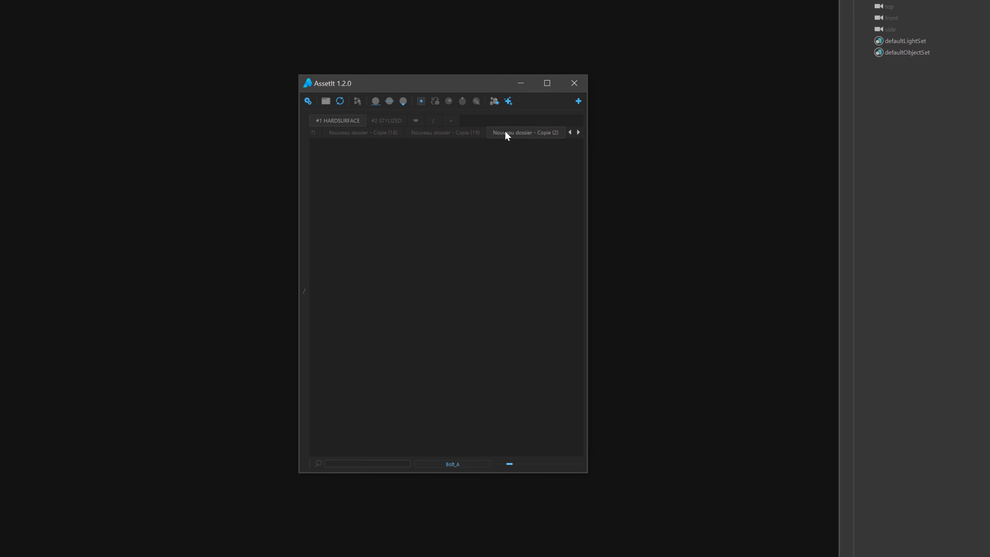
{"action": "left_click", "coordinate": [578, 132]}
{"action": "left_click", "coordinate": [578, 132]}
{"action": "left_click", "coordinate": [569, 132]}
{"action": "left_click", "coordinate": [569, 132]}
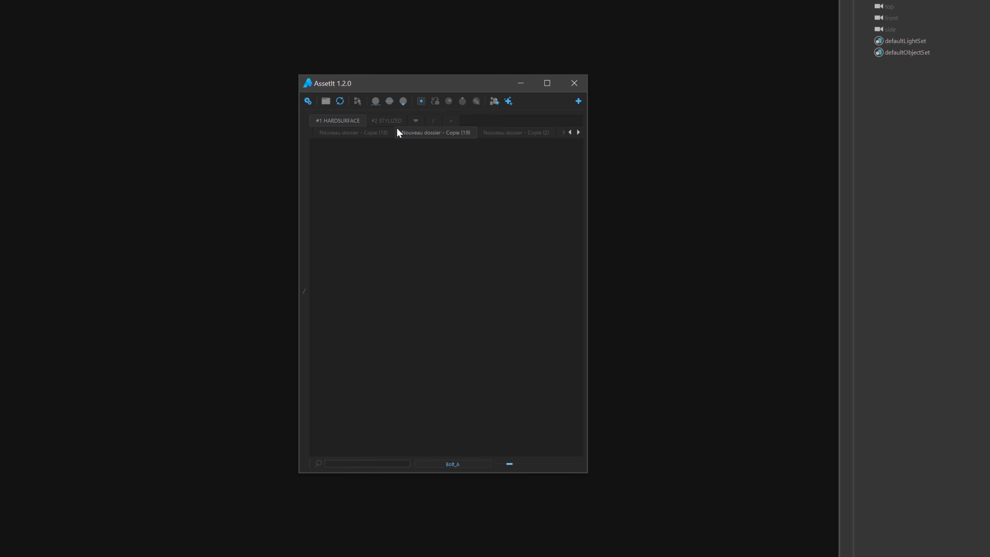
Step: Close the Add New Sub Tab dialog without creating a tab and return to the Bolt thumbnails
{"action": "scroll", "coordinate": [430, 136], "scroll_direction": "down", "scroll_amount": 5}
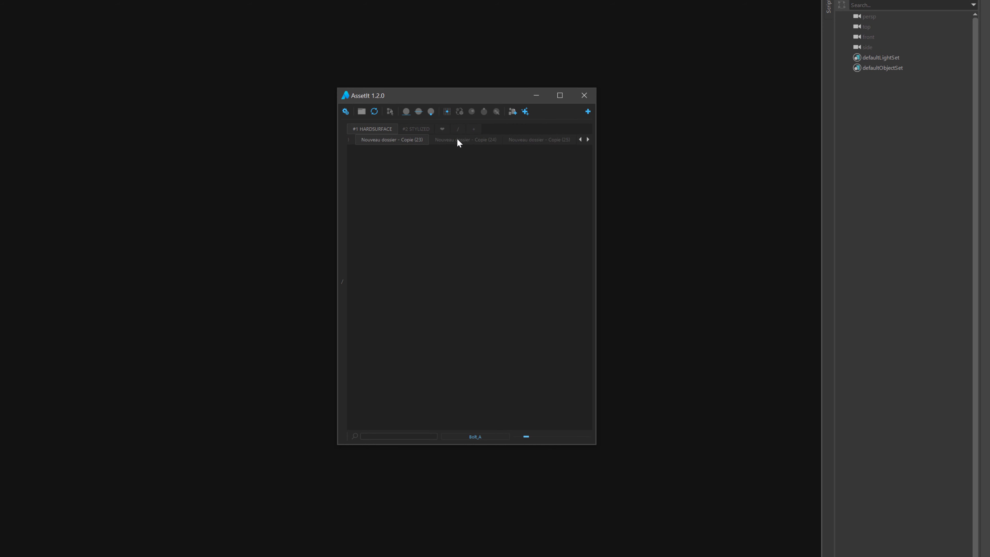
{"action": "scroll", "coordinate": [457, 138], "scroll_direction": "down", "scroll_amount": 10}
{"action": "scroll", "coordinate": [457, 139], "scroll_direction": "down", "scroll_amount": 1}
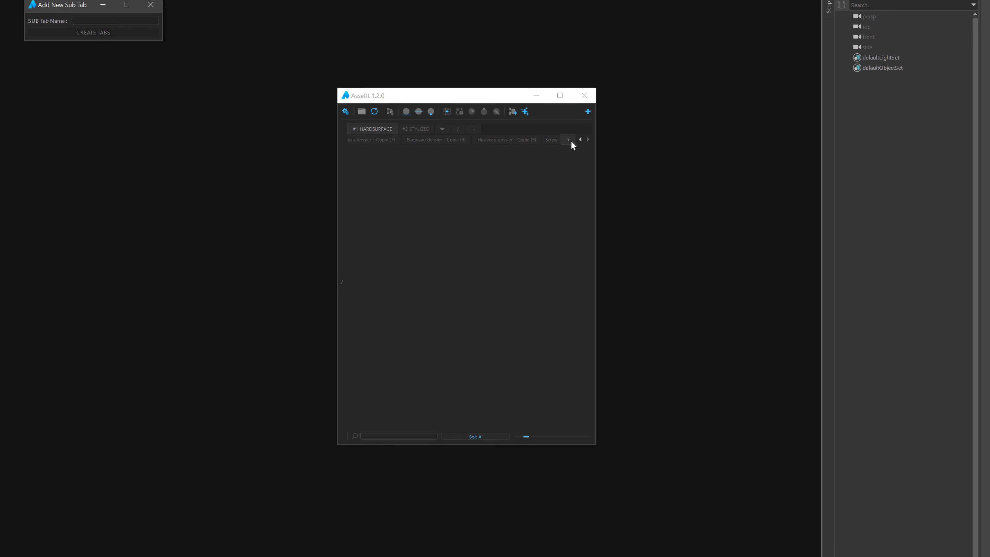
{"action": "left_click", "coordinate": [157, 6]}
{"action": "scroll", "coordinate": [484, 139], "scroll_direction": "up", "scroll_amount": 12}
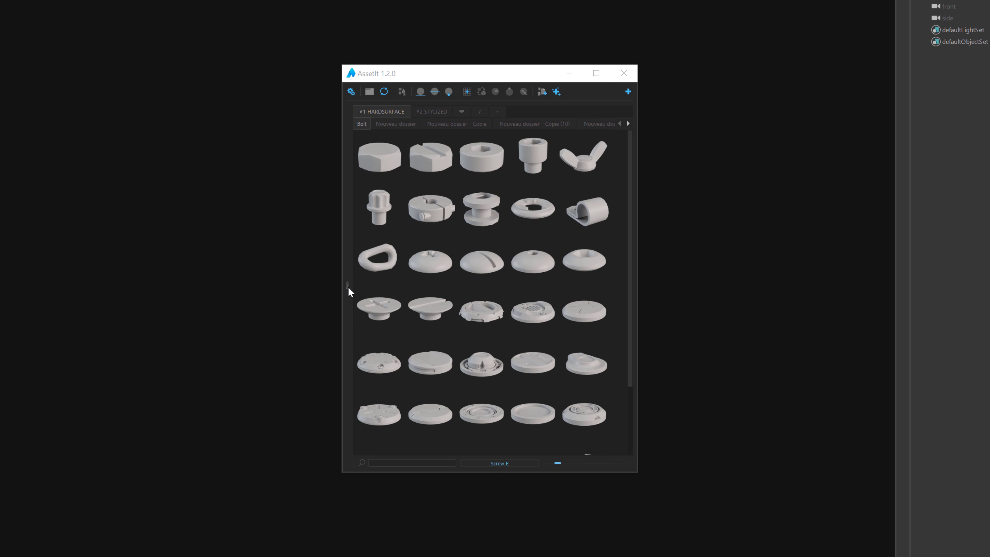
Step: Switch AssetIt to the folder-tree layout, enlarging and repositioning its window
{"action": "left_click", "coordinate": [347, 286]}
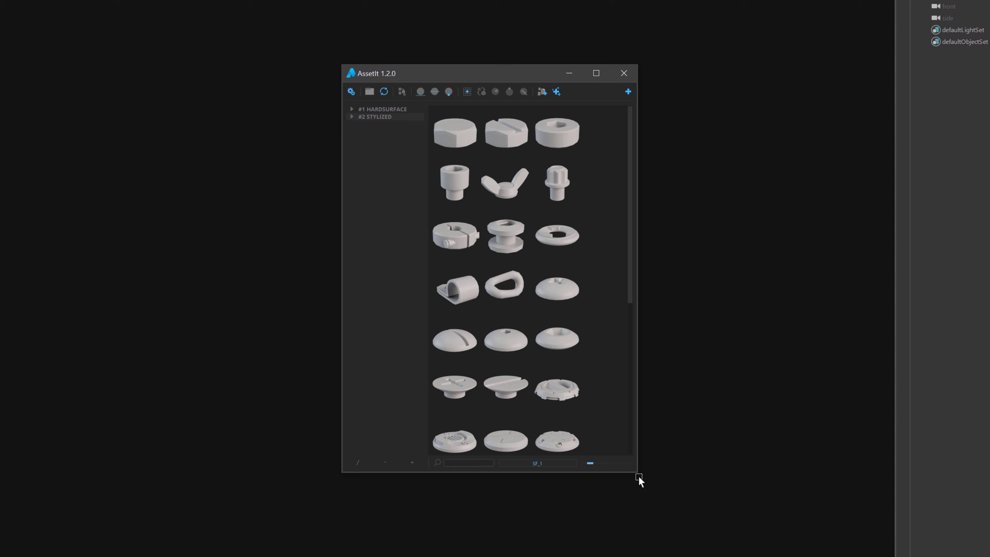
{"action": "left_click_drag", "start_coordinate": [638, 475], "coordinate": [672, 484]}
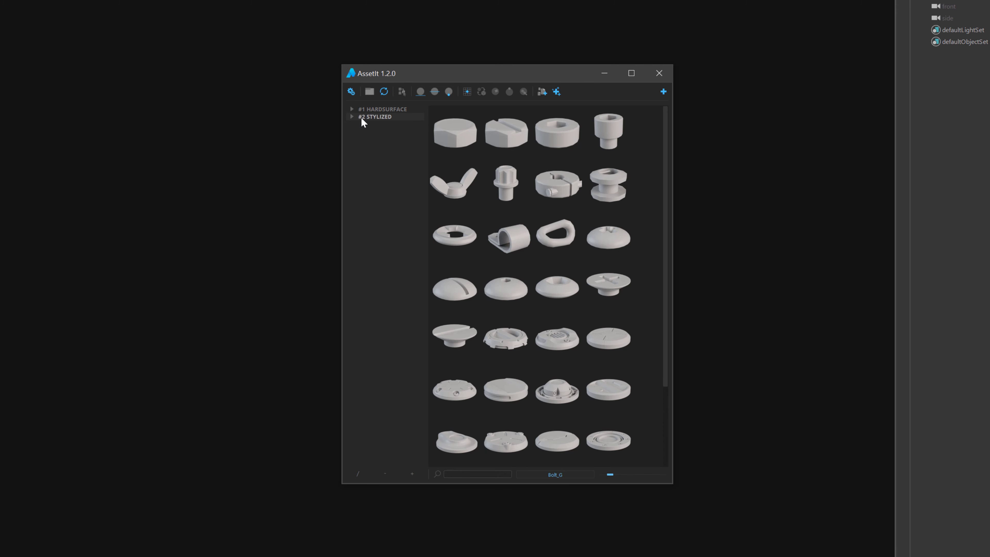
{"action": "left_click", "coordinate": [355, 473]}
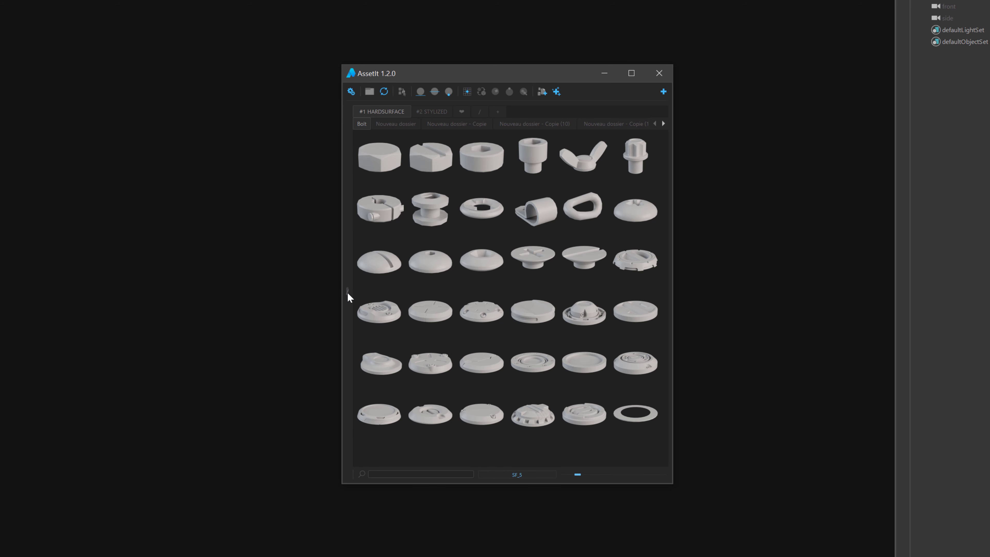
{"action": "left_click", "coordinate": [348, 291]}
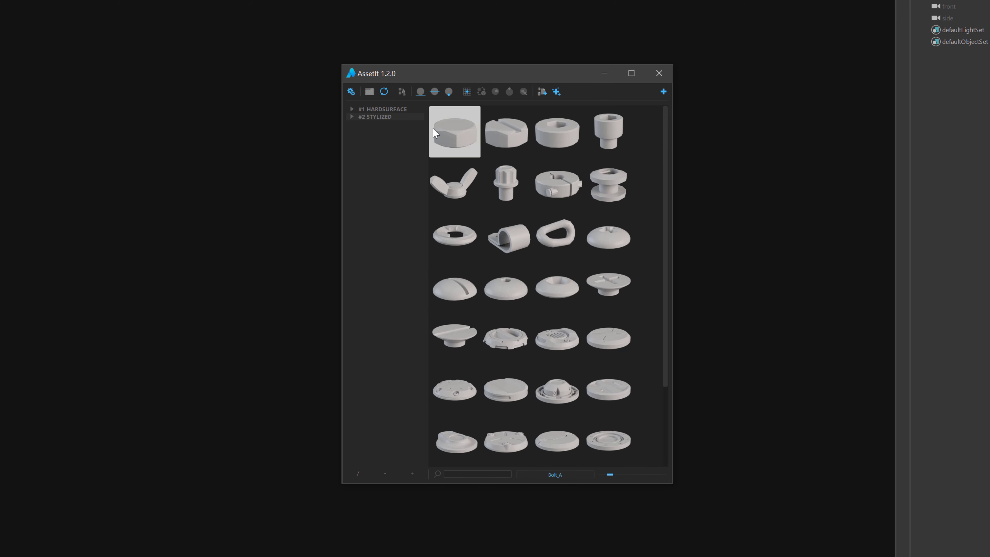
{"action": "left_click_drag", "start_coordinate": [435, 73], "coordinate": [392, 61]}
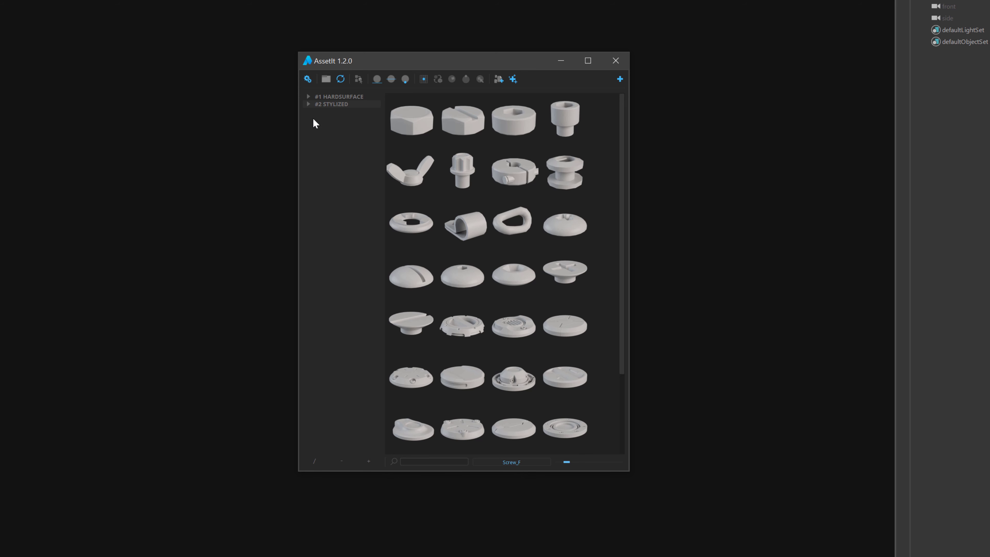
Step: Expand #1 HARDSURFACE, widen the window and folder tree, and enlarge the thumbnails
{"action": "left_click", "coordinate": [308, 96]}
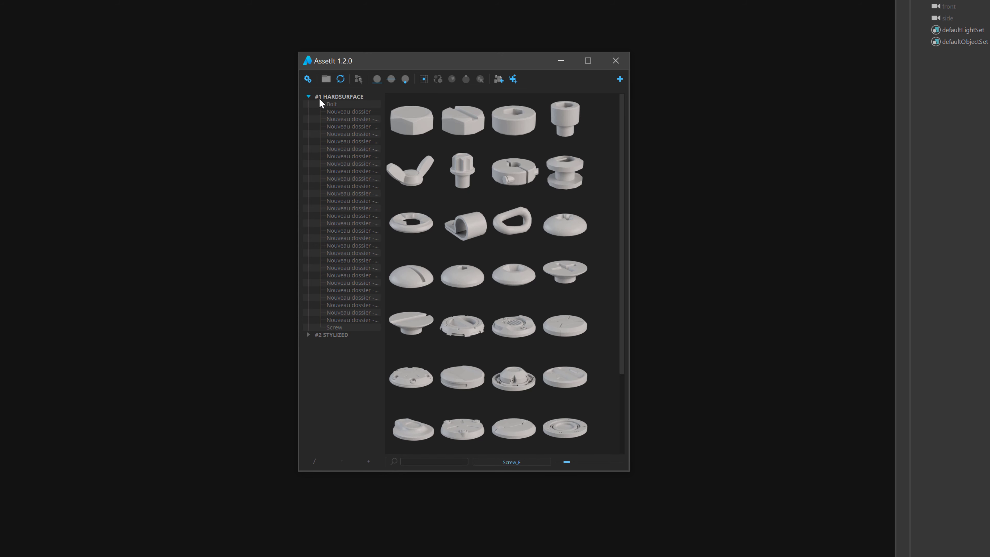
{"action": "left_click_drag", "start_coordinate": [298, 197], "coordinate": [242, 198]}
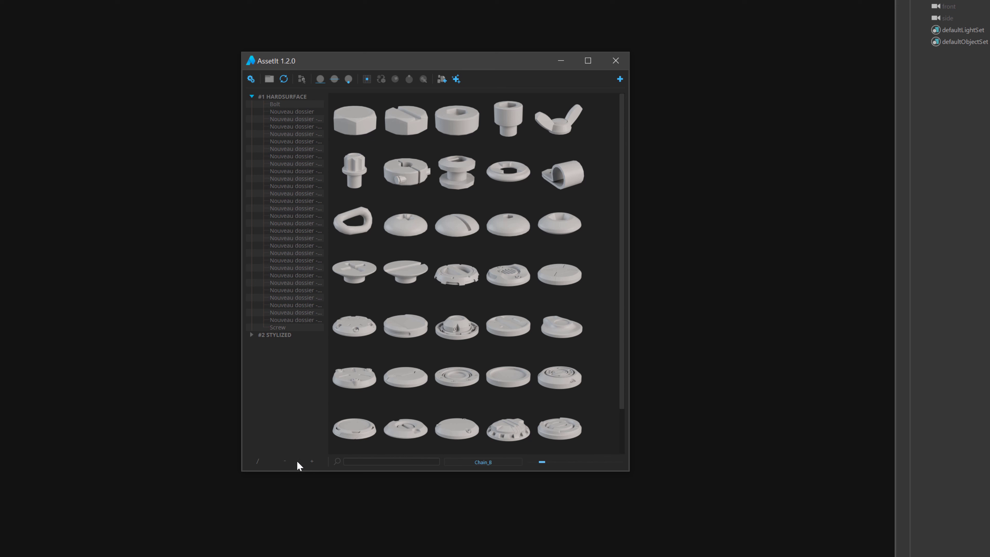
{"action": "mouse_move", "coordinate": [312, 467]}
{"action": "left_mouse_down"}
{"action": "mouse_move", "coordinate": [321, 461]}
{"action": "mouse_move", "coordinate": [300, 462]}
{"action": "mouse_move", "coordinate": [327, 462]}
{"action": "left_mouse_up"}
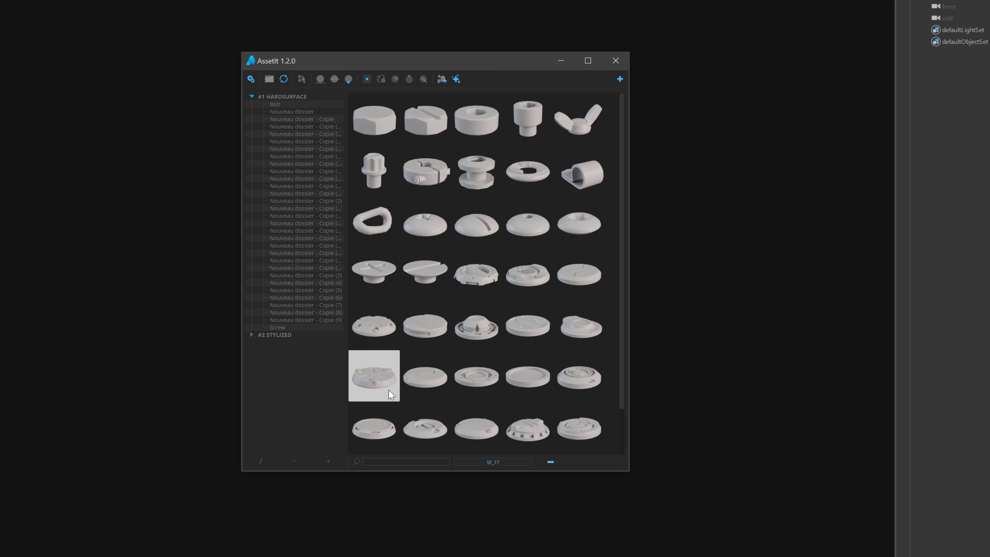
{"action": "left_click_drag", "start_coordinate": [327, 458], "coordinate": [334, 461]}
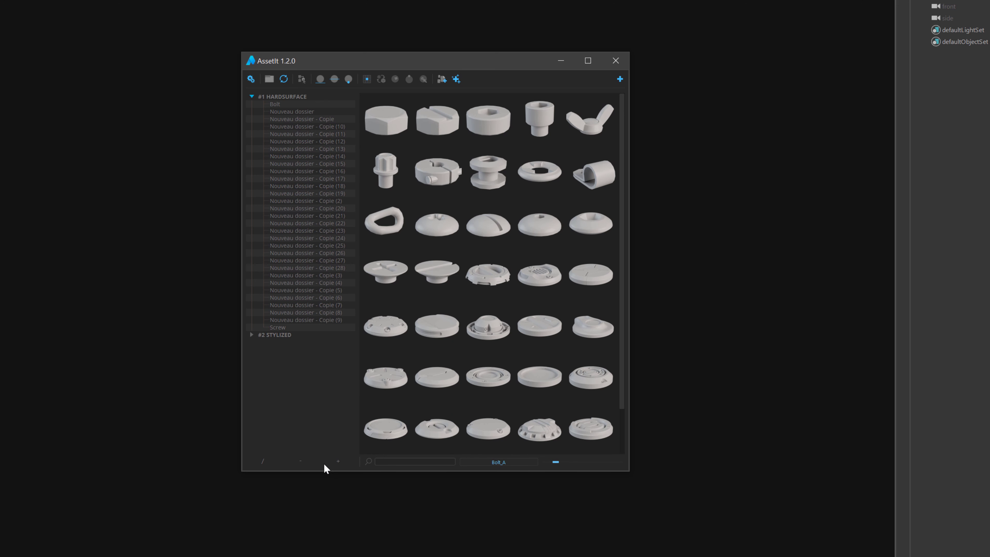
{"action": "left_click", "coordinate": [335, 461]}
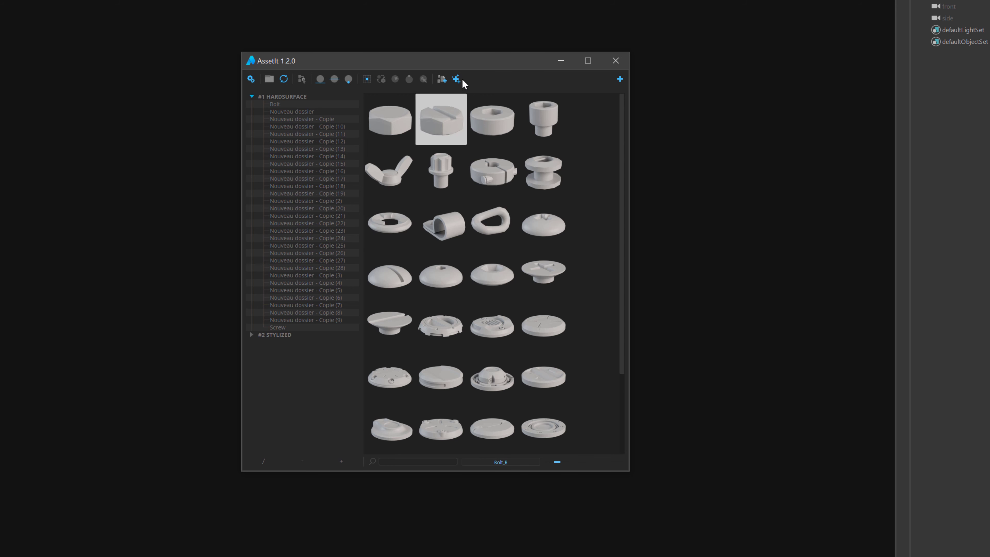
Step: Refresh the library, browse the copied folders and Bolt, then expand #2 STYLIZED to 1 - House
{"action": "left_click", "coordinate": [251, 96]}
{"action": "left_click", "coordinate": [273, 119]}
{"action": "left_click", "coordinate": [310, 223]}
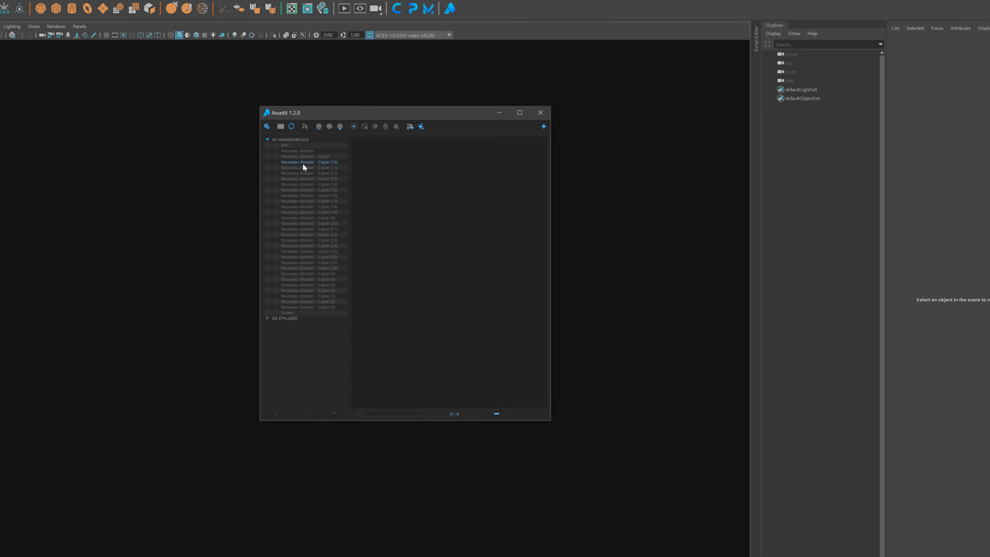
{"action": "left_click", "coordinate": [276, 108]}
{"action": "left_click", "coordinate": [274, 312]}
{"action": "left_click", "coordinate": [296, 317]}
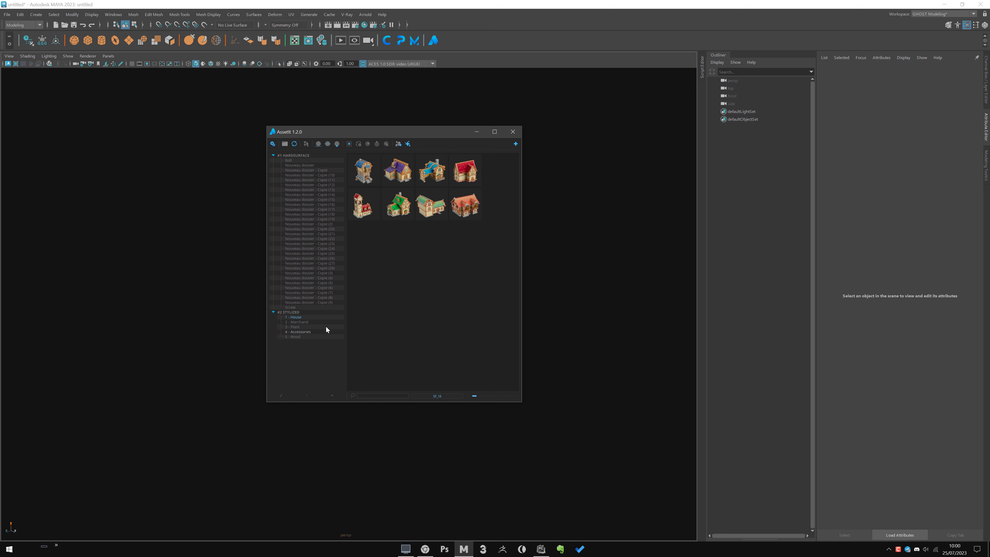
Step: Add the tower house to favourites, check the favourites tab, and return to tree layout
{"action": "left_click_drag", "start_coordinate": [343, 132], "coordinate": [336, 130]}
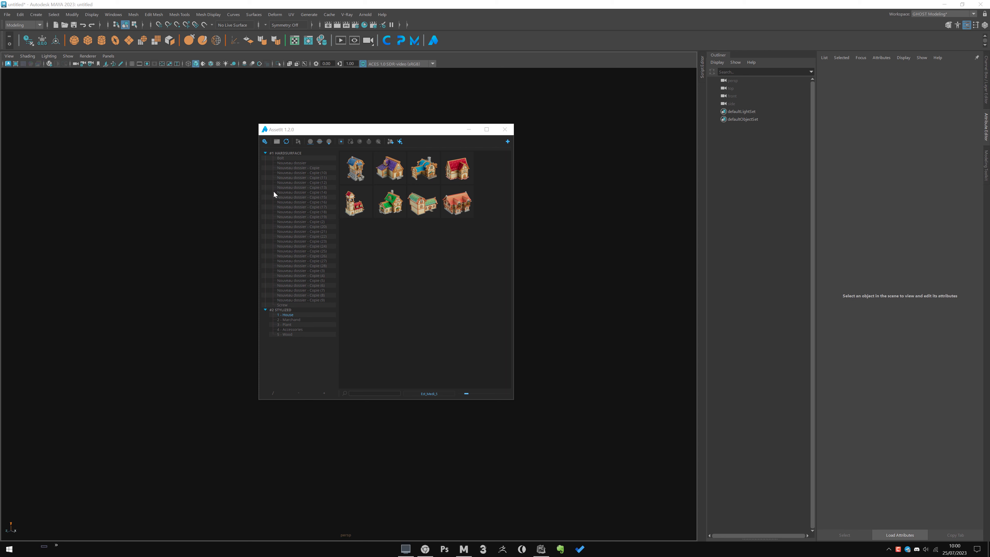
{"action": "right_click", "coordinate": [362, 210]}
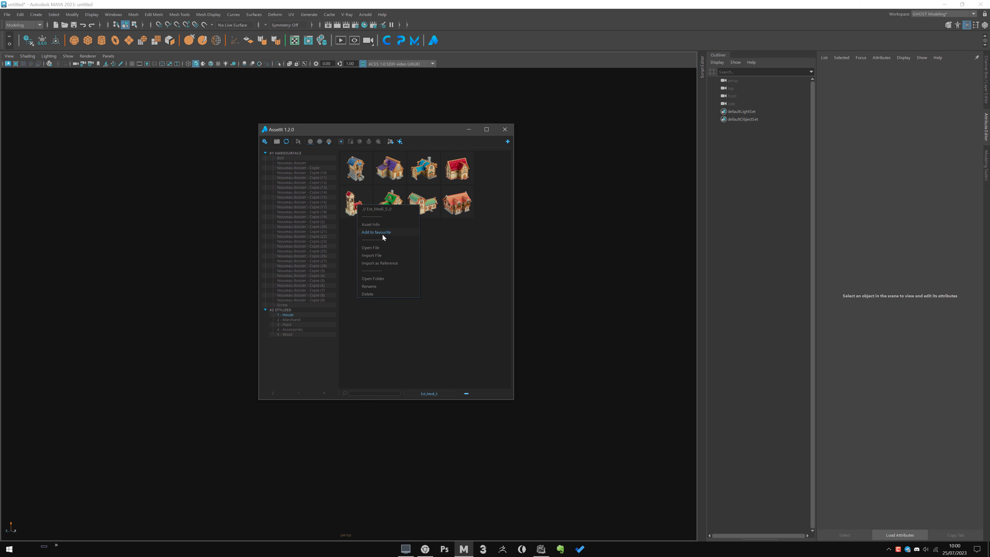
{"action": "left_click", "coordinate": [383, 232]}
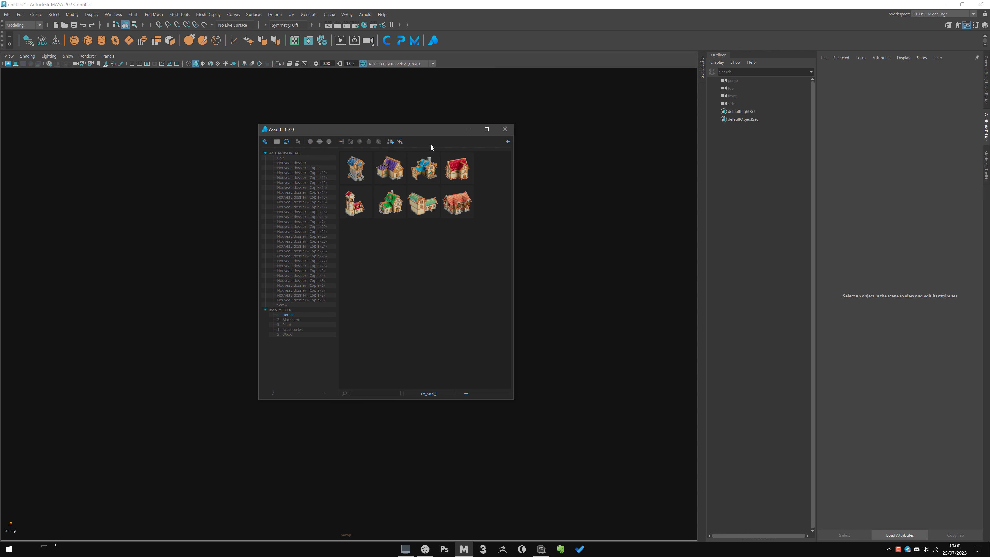
{"action": "left_click", "coordinate": [272, 393]}
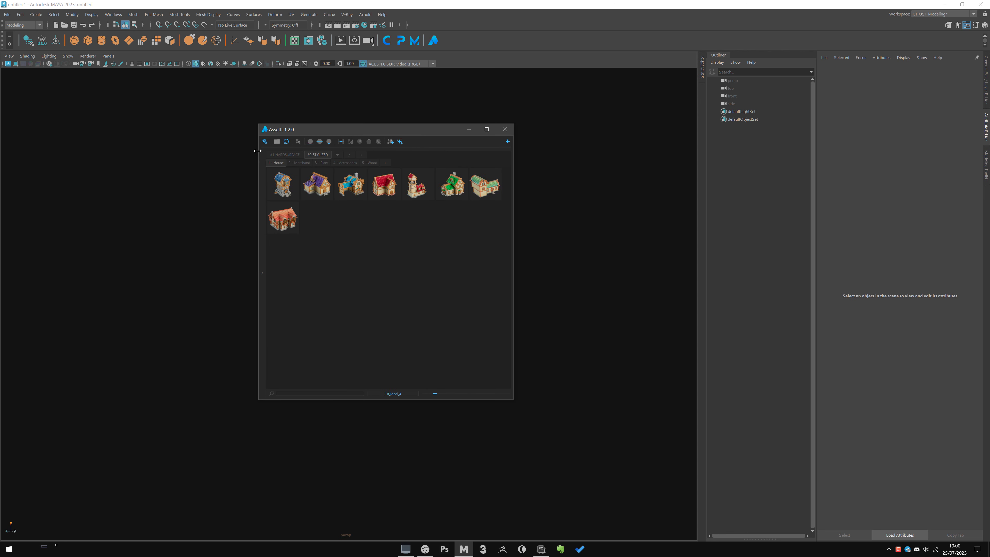
{"action": "left_click", "coordinate": [337, 155]}
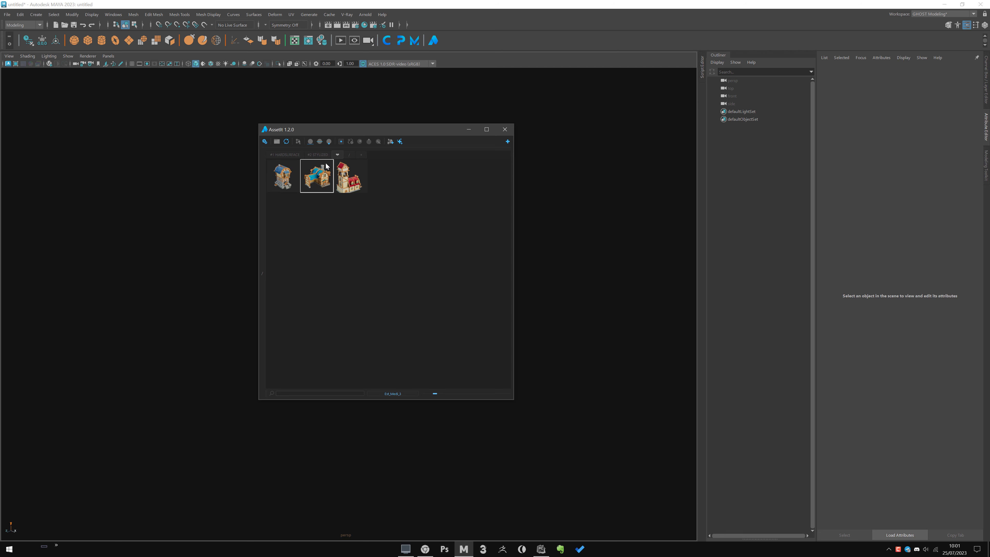
{"action": "left_click", "coordinate": [261, 272]}
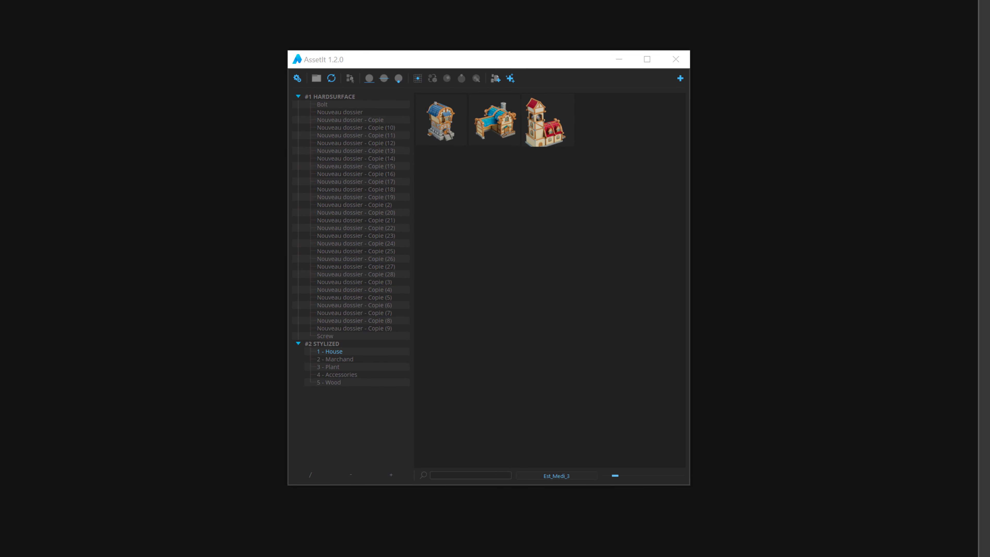
Step: In Add Asset, try Redshift, Viewport 2.0 and V-Ray render engines, dismissing the unsupported-nodes warning
{"action": "left_click", "coordinate": [680, 79]}
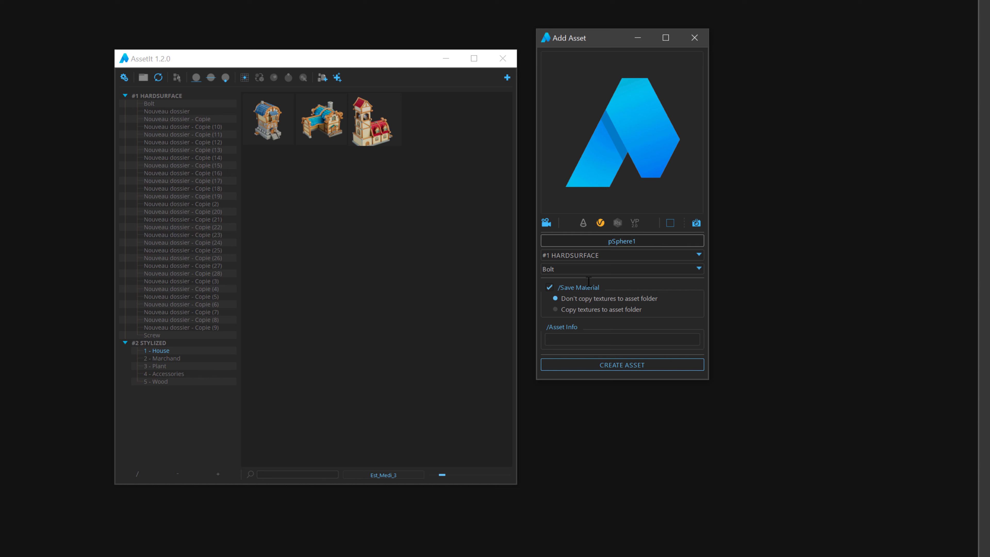
{"action": "left_click", "coordinate": [618, 222]}
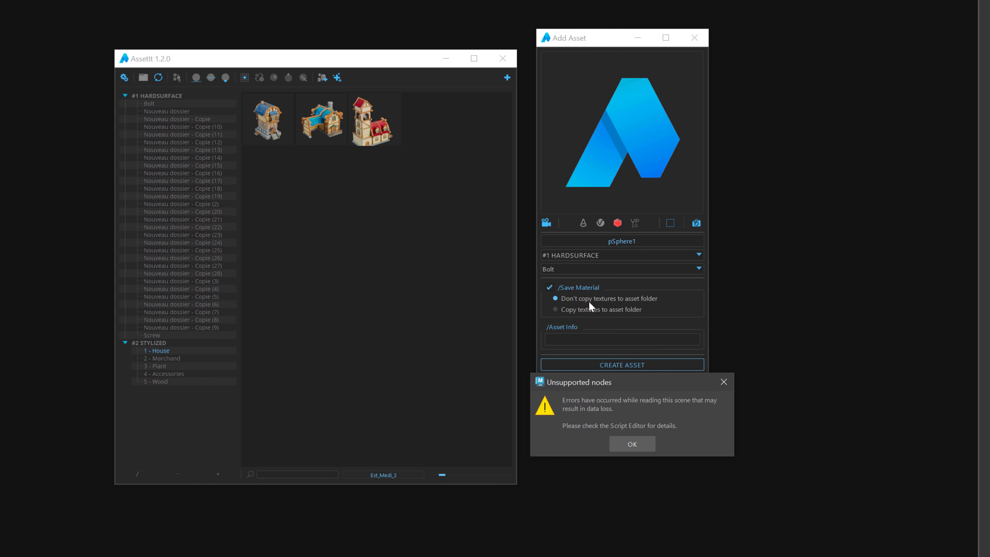
{"action": "left_click", "coordinate": [632, 444]}
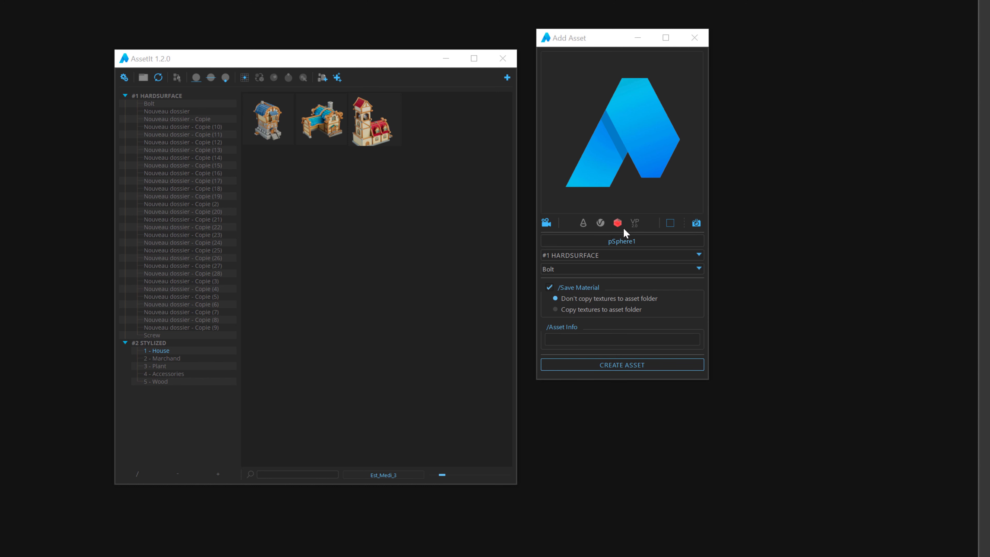
{"action": "left_click", "coordinate": [635, 223]}
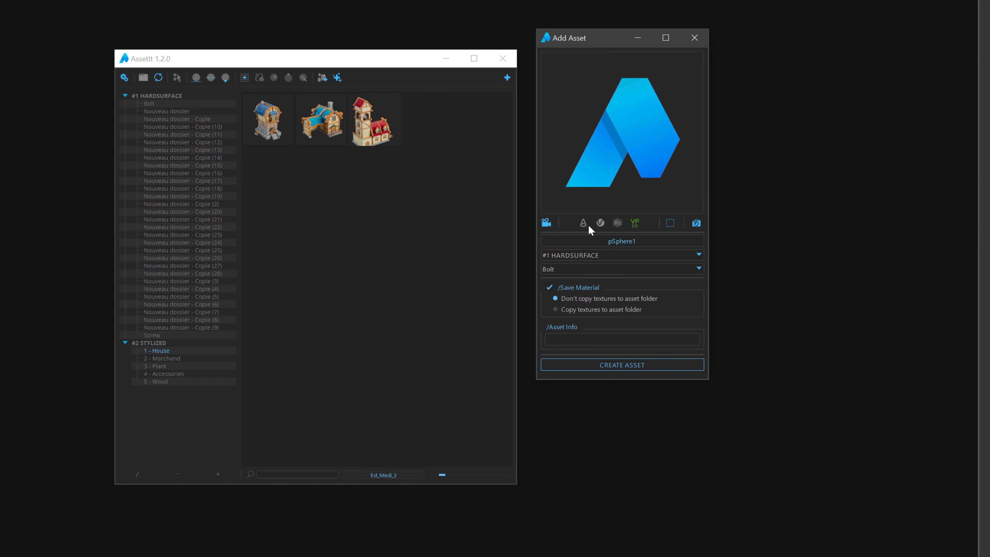
{"action": "left_click", "coordinate": [600, 223]}
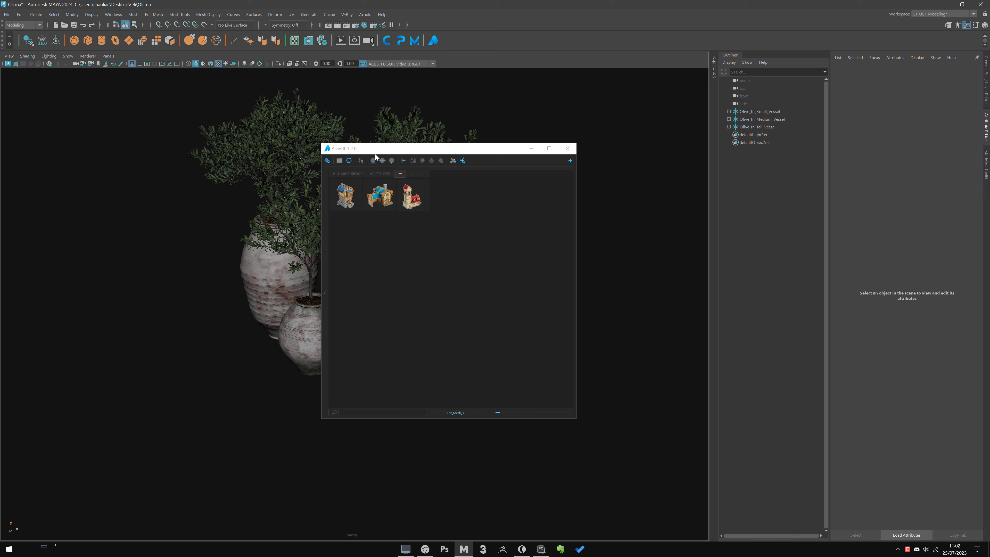
Step: Create a VRAY main tab with a Demo sub-tab, open it, and select the small olive vessel
{"action": "left_click_drag", "start_coordinate": [376, 156], "coordinate": [505, 137]}
{"action": "left_click", "coordinate": [552, 155]}
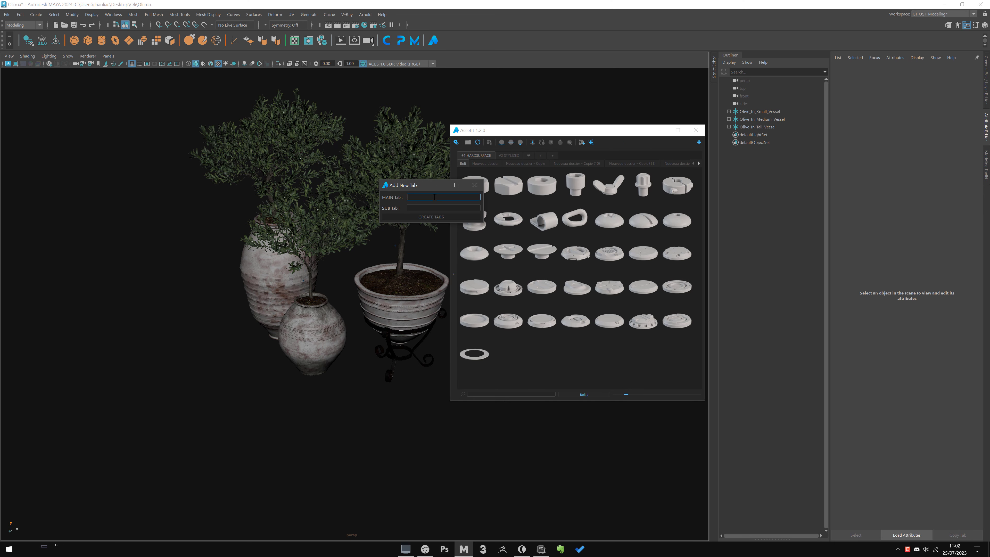
{"action": "type", "text": "VRAY"}
{"action": "key", "text": "Tab"}
{"action": "left_click", "coordinate": [431, 217]}
{"action": "left_click", "coordinate": [529, 155]}
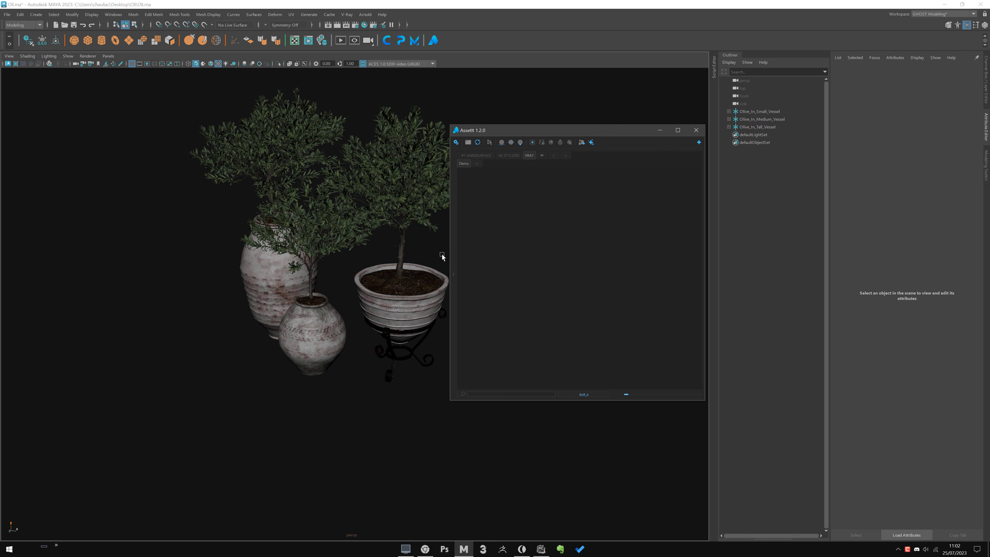
{"action": "left_click_drag", "start_coordinate": [370, 269], "coordinate": [248, 352], "text": "alt"}
{"action": "left_click", "coordinate": [239, 349]}
Step: Select the Olive_In_Small_Vessel parent group, adjust the view, and start adding it as an asset
{"action": "key", "text": "Up"}
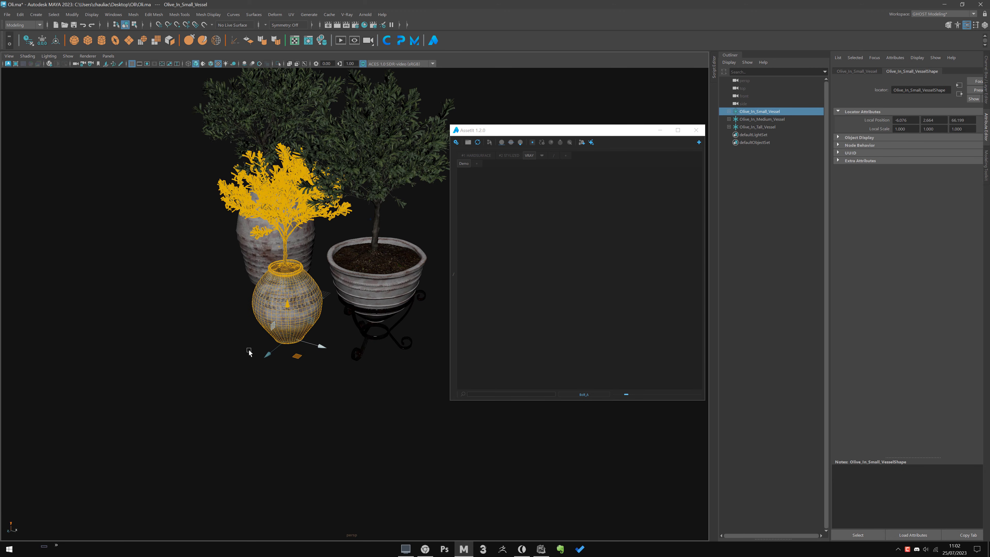
{"action": "left_click_drag", "start_coordinate": [374, 223], "coordinate": [232, 310], "text": "alt"}
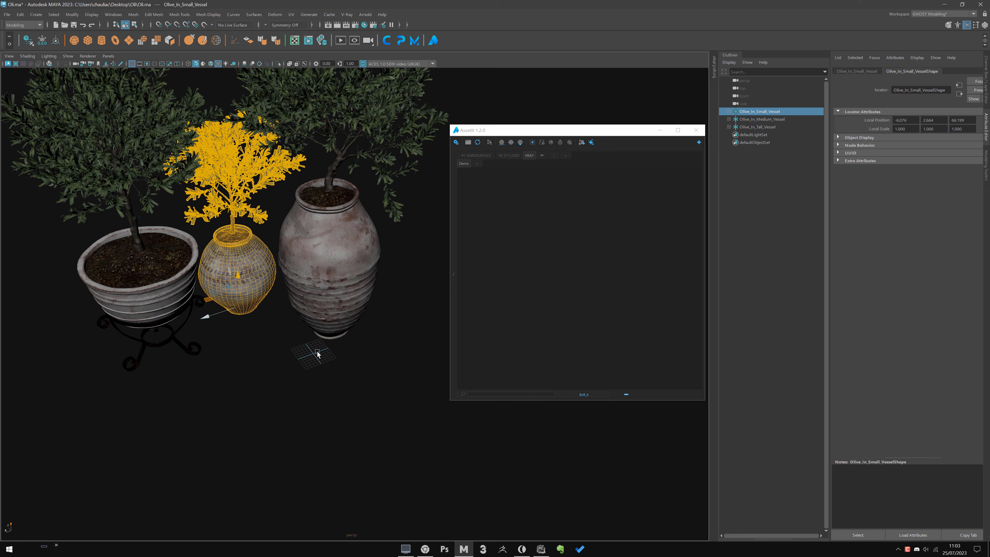
{"action": "mouse_move", "coordinate": [320, 355]}
{"action": "left_mouse_down", "text": "alt"}
{"action": "mouse_move", "coordinate": [302, 345]}
{"action": "mouse_move", "coordinate": [329, 353]}
{"action": "left_mouse_up", "text": "alt"}
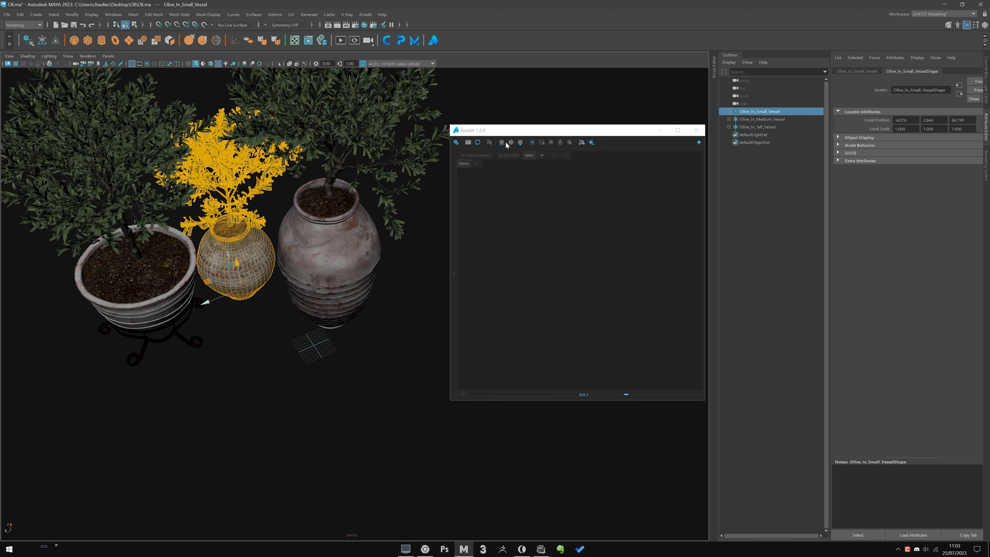
{"action": "left_click_drag", "start_coordinate": [445, 234], "coordinate": [249, 363], "text": "alt"}
{"action": "scroll", "coordinate": [250, 362], "scroll_direction": "down", "scroll_amount": 5}
{"action": "scroll", "coordinate": [261, 297], "scroll_direction": "up", "scroll_amount": 6}
{"action": "middle_click_drag", "start_coordinate": [278, 302], "coordinate": [314, 285], "text": "alt"}
{"action": "left_click_drag", "start_coordinate": [314, 284], "coordinate": [294, 287], "text": "alt"}
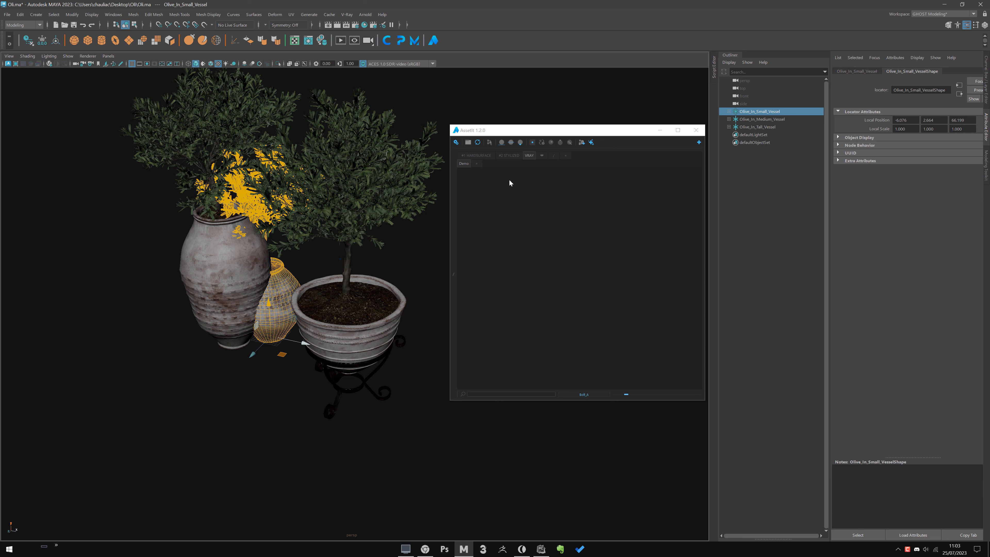
{"action": "left_click", "coordinate": [698, 142]}
Step: Choose V-Ray for the thumbnail, then light and reframe the vessel in Thumbnail Framing and confirm
{"action": "left_click_drag", "start_coordinate": [323, 178], "coordinate": [363, 141]}
{"action": "left_click_drag", "start_coordinate": [227, 271], "coordinate": [314, 277], "text": "alt"}
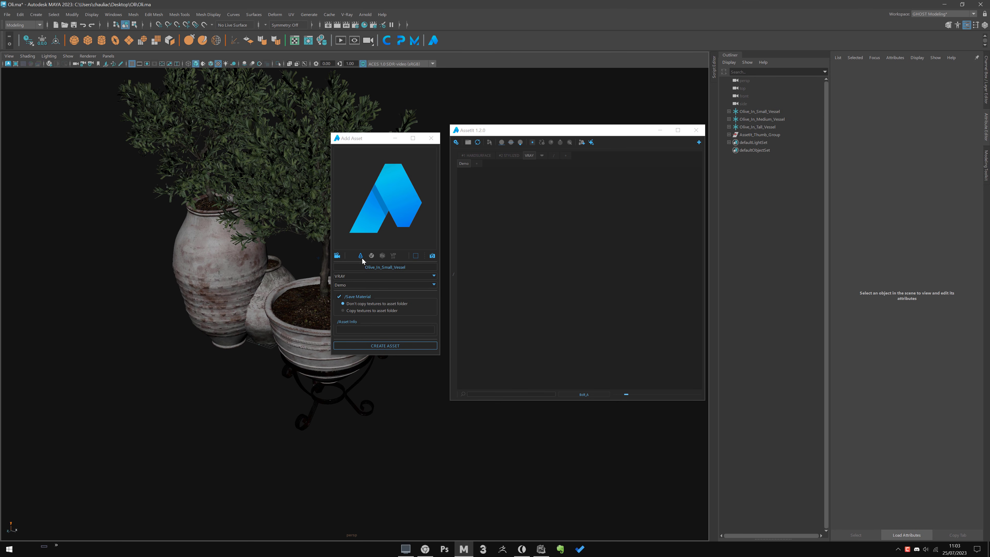
{"action": "left_click", "coordinate": [372, 256]}
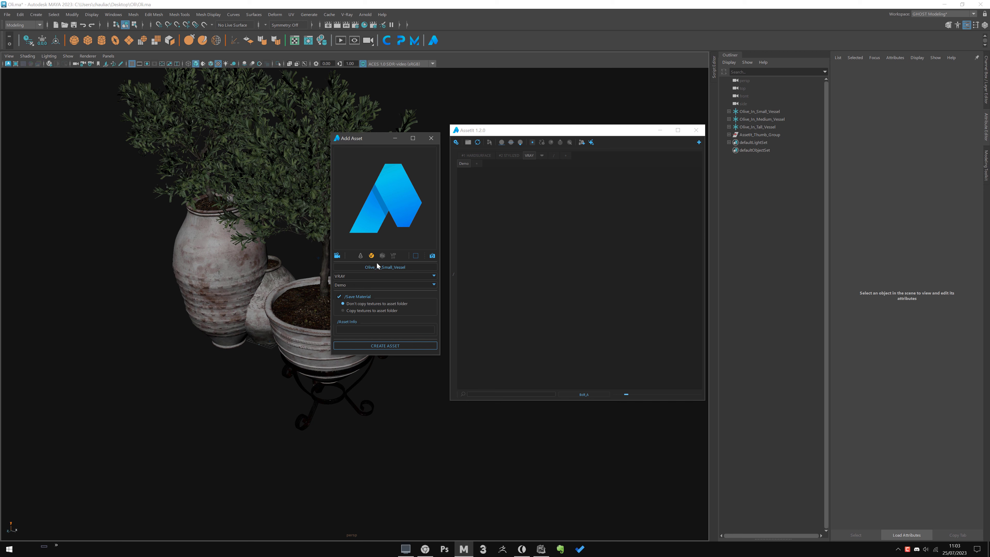
{"action": "left_click", "coordinate": [336, 255]}
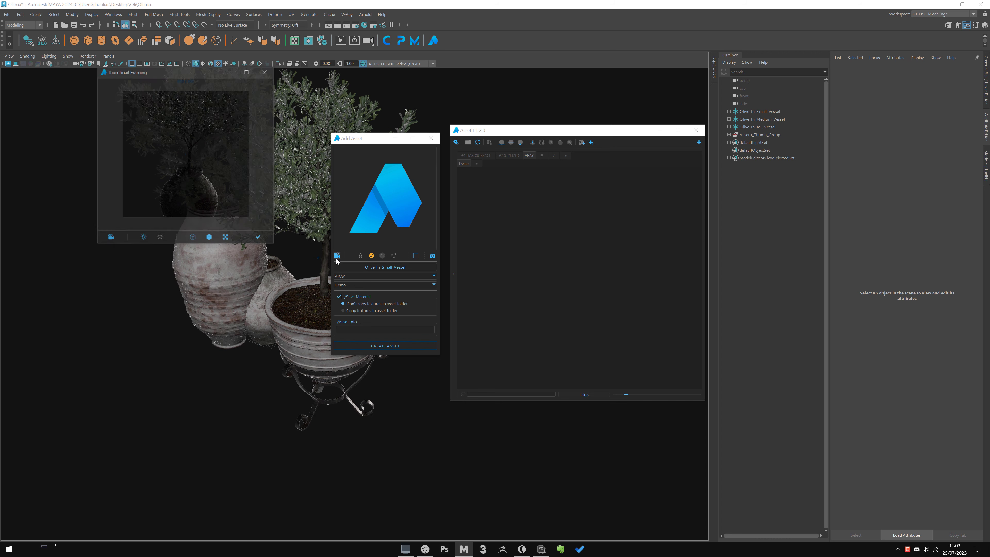
{"action": "left_click", "coordinate": [160, 237]}
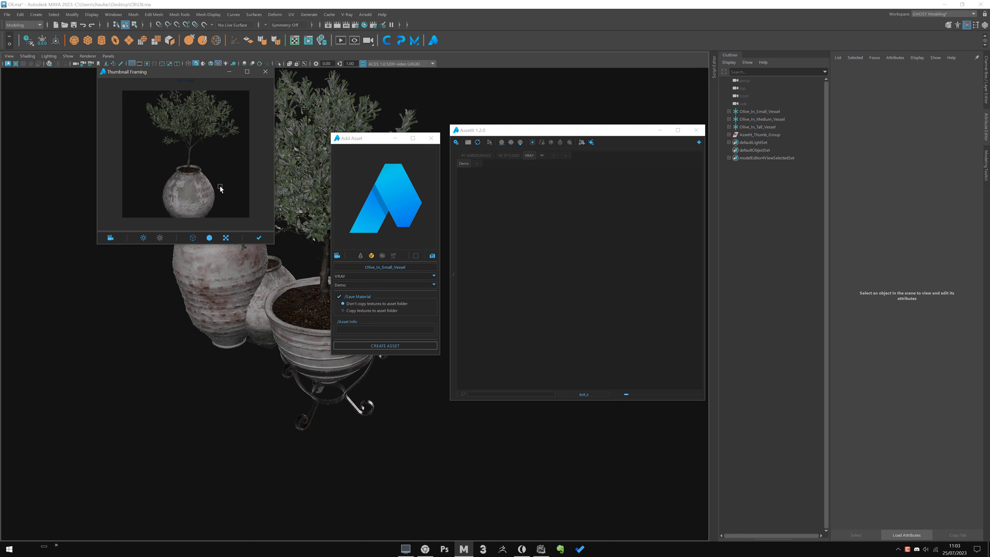
{"action": "left_click_drag", "start_coordinate": [217, 168], "coordinate": [182, 197], "text": "alt"}
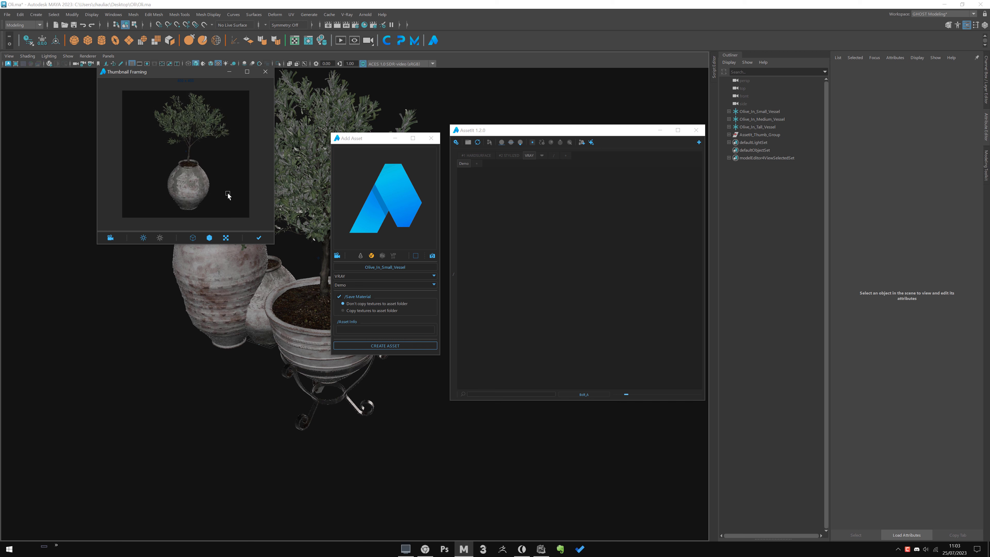
{"action": "left_click", "coordinate": [259, 238]}
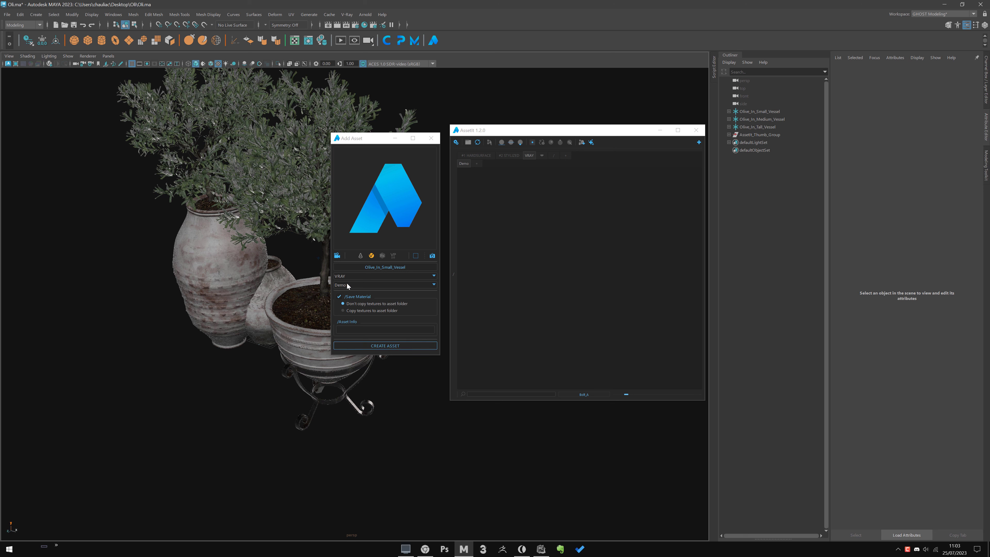
Step: Create the Olive_In_Small_Vessel asset and let V-Ray render its thumbnail
{"action": "left_click", "coordinate": [409, 346]}
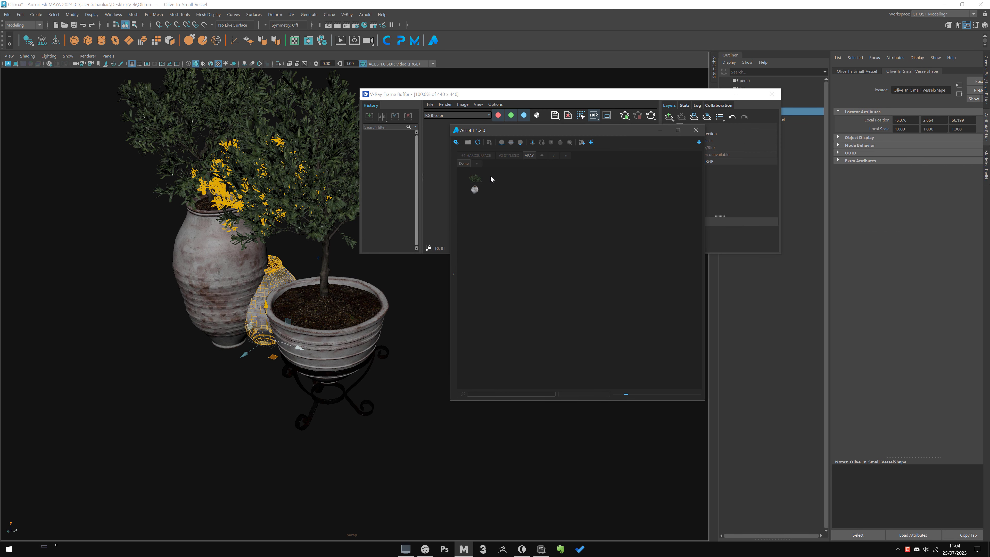
{"action": "left_click_drag", "start_coordinate": [480, 188], "coordinate": [433, 463]}
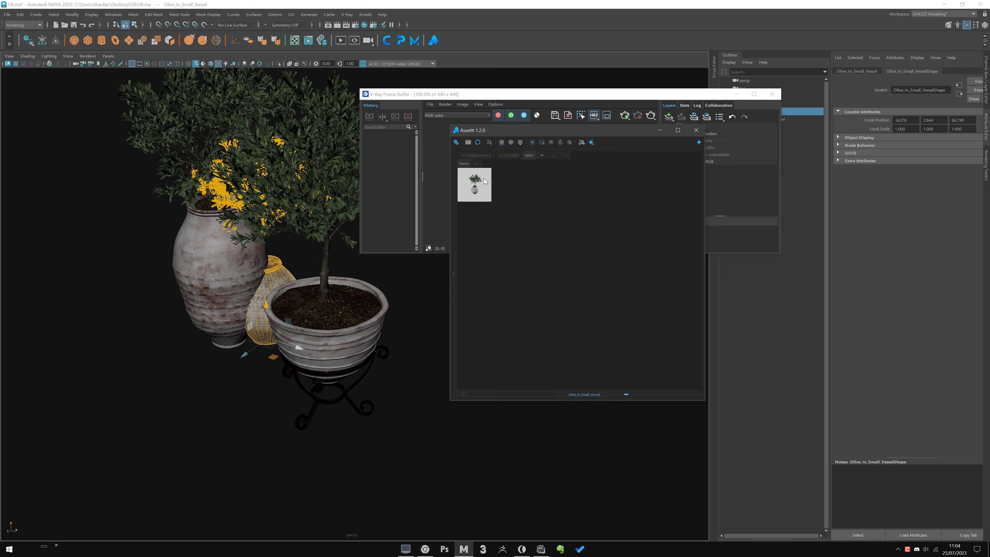
Step: Reopen and close Add Asset, then check the VRay tab's Min subdivs in Render Settings
{"action": "left_click", "coordinate": [698, 142]}
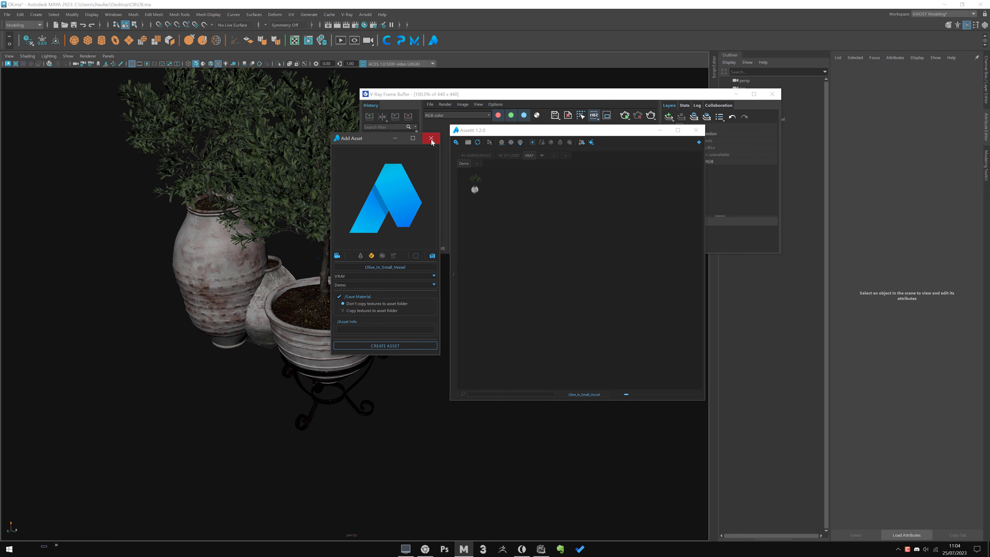
{"action": "left_click", "coordinate": [431, 137]}
{"action": "left_click", "coordinate": [354, 24]}
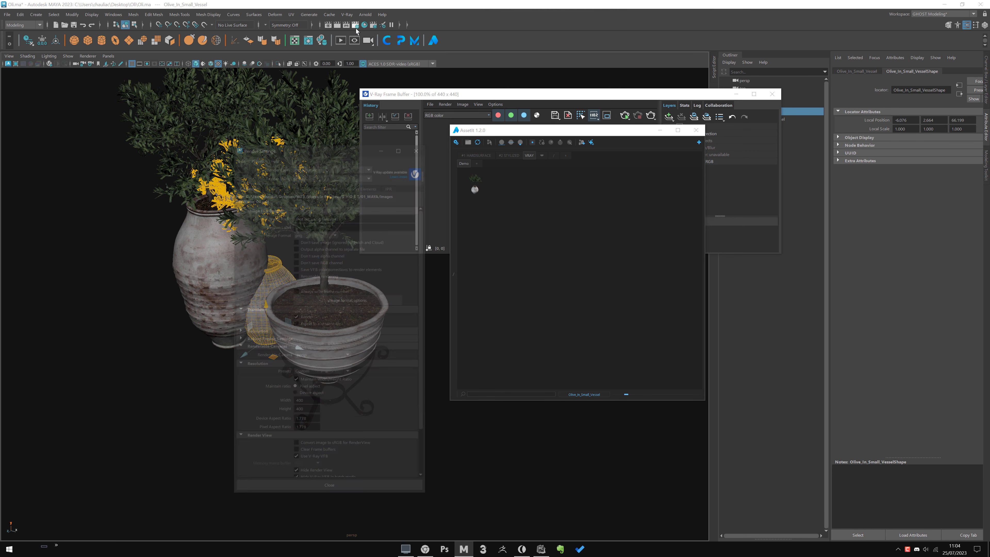
{"action": "left_click", "coordinate": [269, 186]}
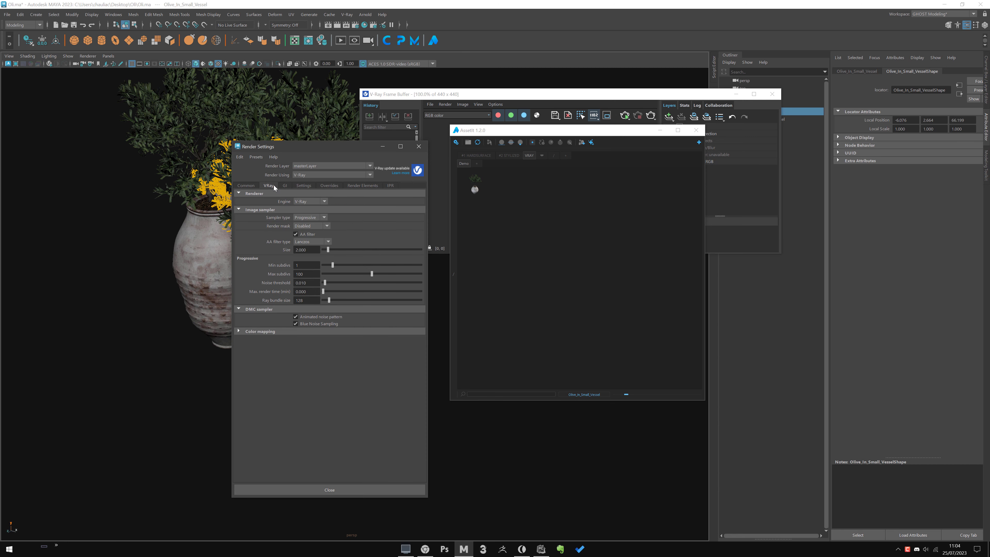
{"action": "left_click", "coordinate": [295, 265]}
{"action": "left_click", "coordinate": [419, 147]}
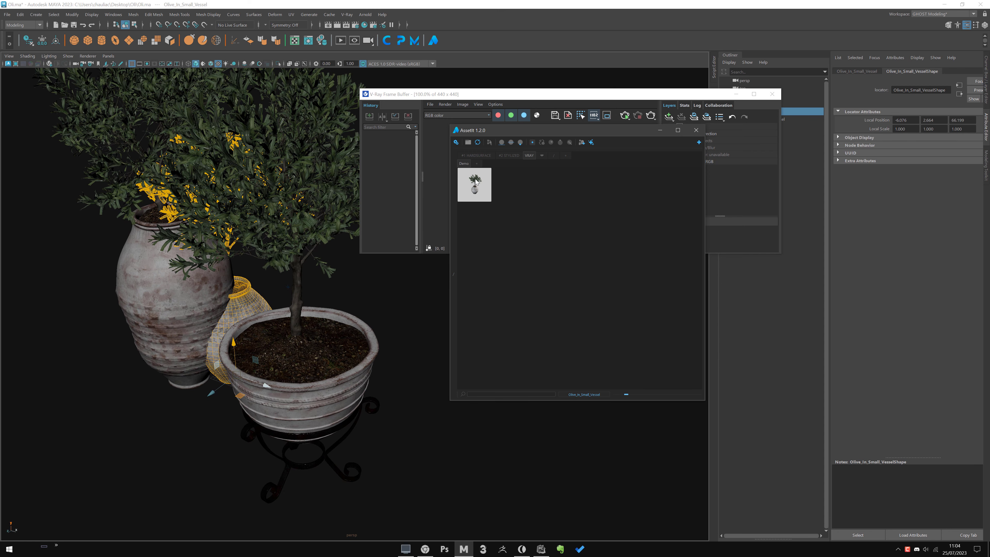
{"action": "right_click", "coordinate": [476, 182]}
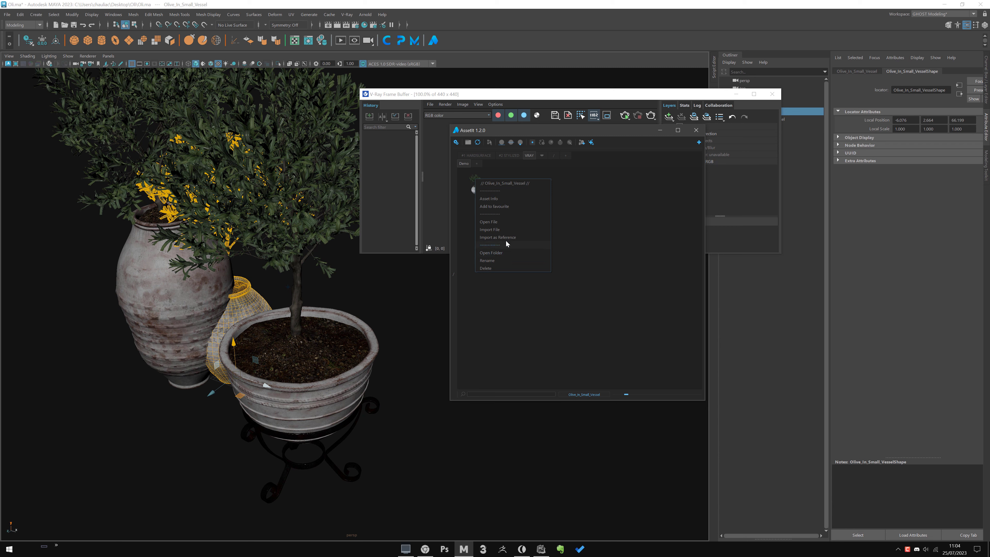
{"action": "left_click", "coordinate": [500, 199]}
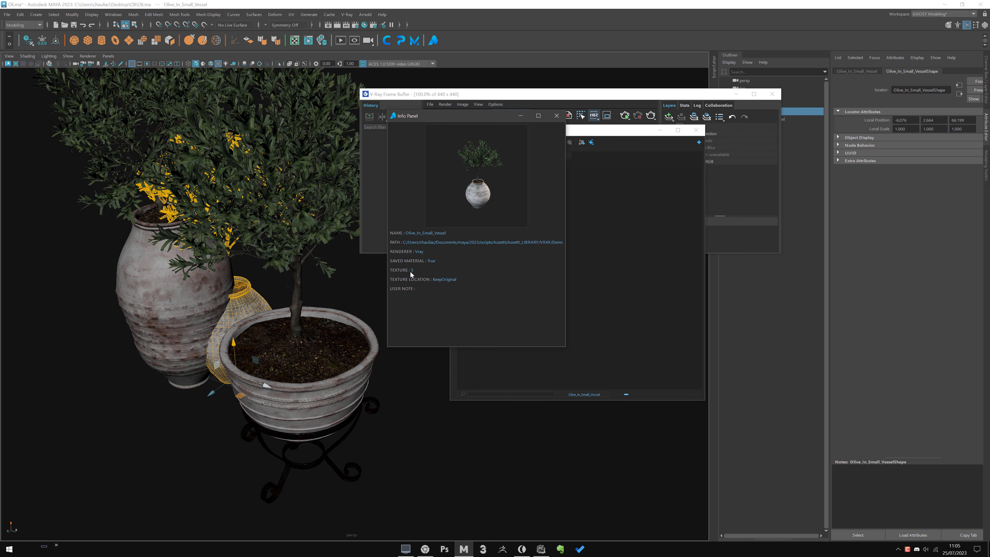
{"action": "left_click", "coordinate": [557, 116]}
{"action": "scroll", "coordinate": [218, 273], "scroll_direction": "down", "scroll_amount": 3}
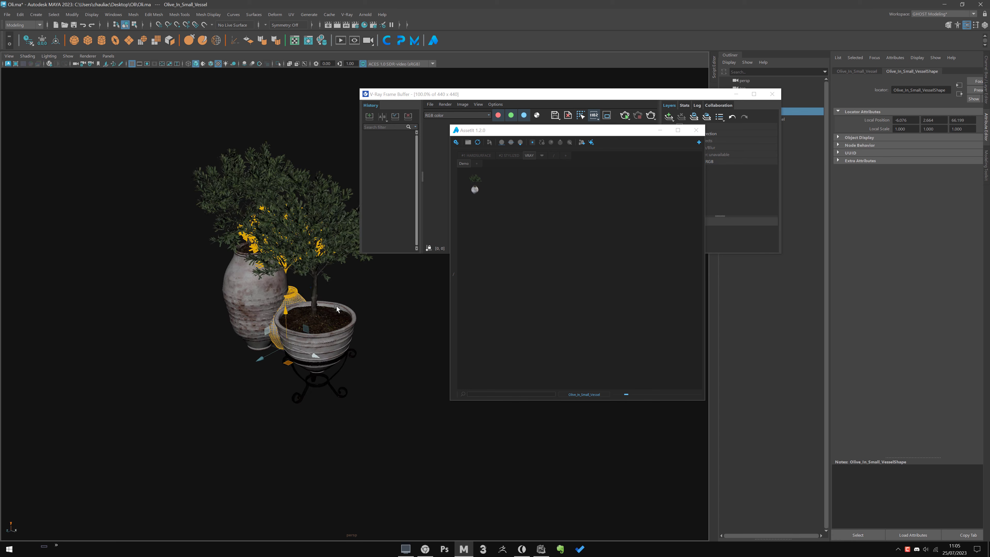
{"action": "left_click_drag", "start_coordinate": [234, 293], "coordinate": [89, 120], "text": "alt"}
Step: Start a new scene without saving and set Render Using to V-Ray
{"action": "left_click", "coordinate": [55, 24]}
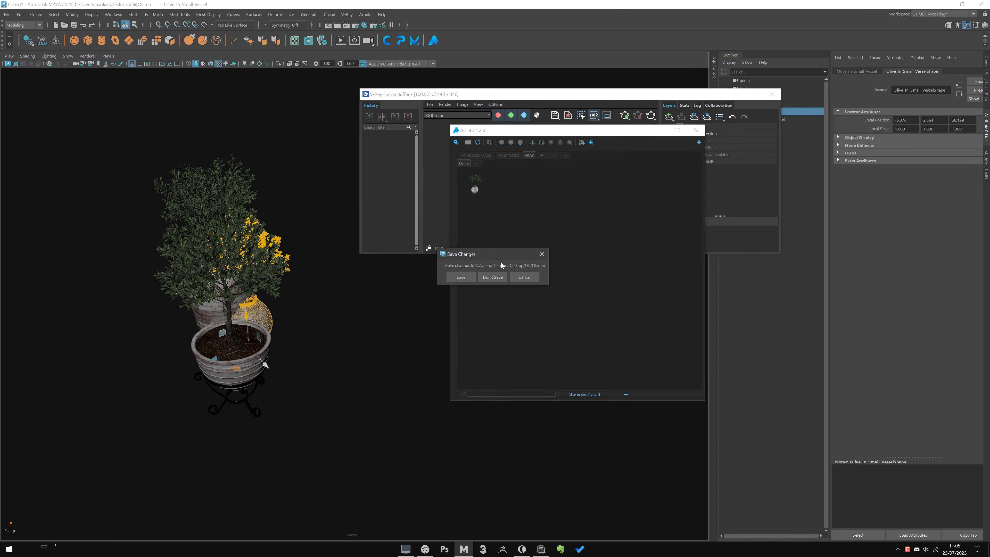
{"action": "left_click", "coordinate": [493, 275]}
{"action": "scroll", "coordinate": [367, 290], "scroll_direction": "down", "scroll_amount": 5}
{"action": "scroll", "coordinate": [348, 169], "scroll_direction": "down", "scroll_amount": 3}
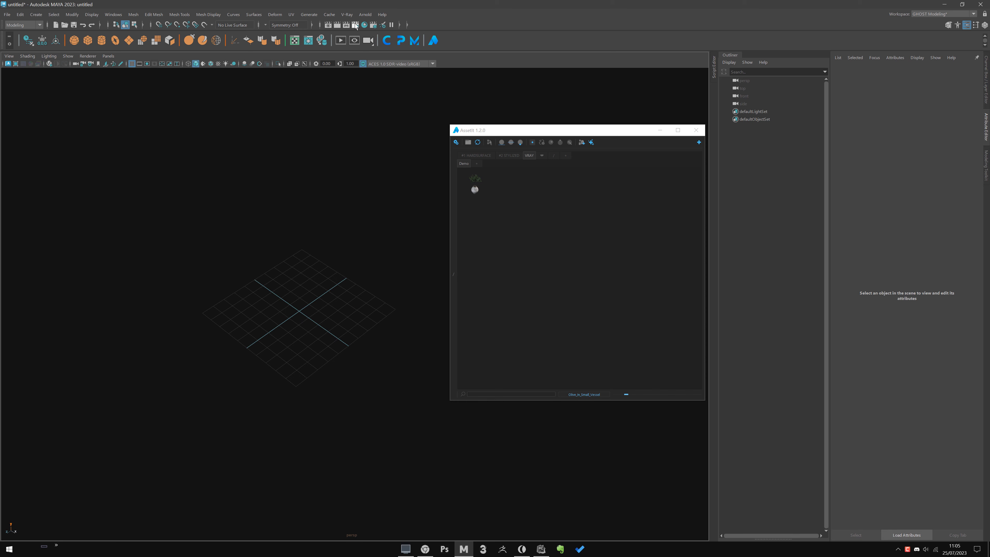
{"action": "left_click", "coordinate": [354, 25]}
{"action": "left_click", "coordinate": [303, 174]}
{"action": "left_click", "coordinate": [308, 207]}
{"action": "left_click", "coordinate": [419, 146]}
Step: Import the Olive_In_Small_Vessel asset from AssetIt and show it textured
{"action": "left_click_drag", "start_coordinate": [395, 217], "coordinate": [377, 191], "text": "alt"}
{"action": "left_click_drag", "start_coordinate": [475, 189], "coordinate": [328, 340]}
{"action": "key", "text": "f"}
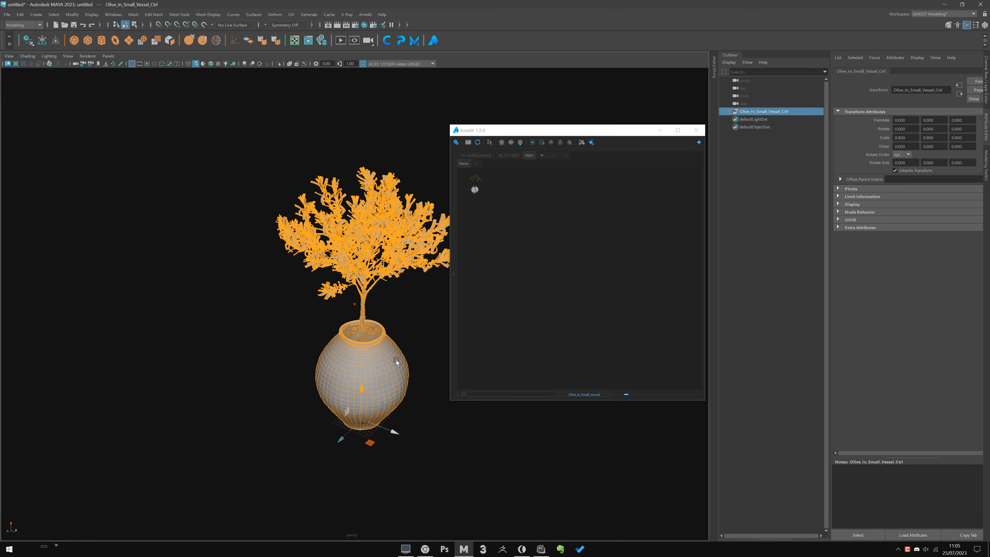
{"action": "left_click_drag", "start_coordinate": [406, 353], "coordinate": [356, 298], "text": "alt"}
{"action": "left_click", "coordinate": [355, 298]}
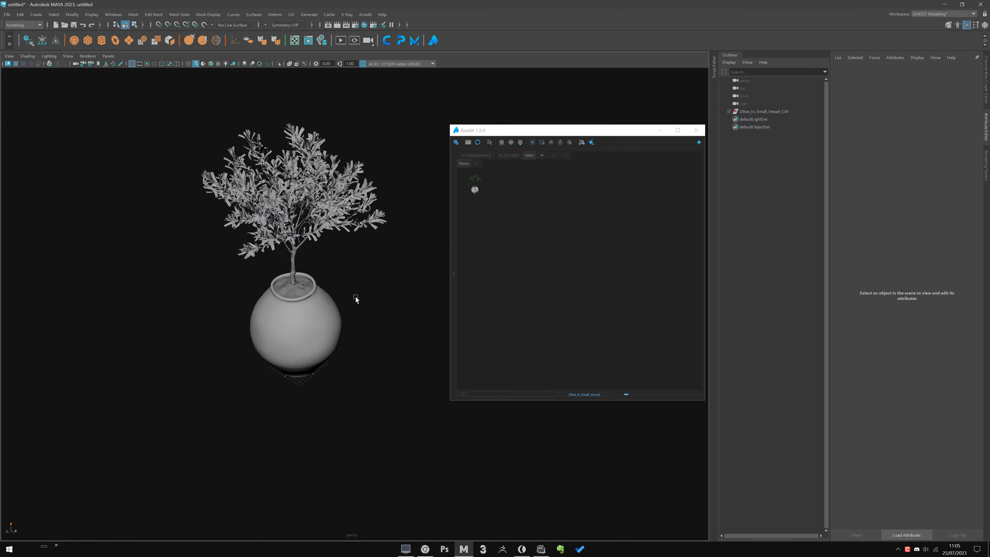
{"action": "left_click", "coordinate": [217, 63]}
Step: Inspect the olive tree's hierarchy and move the VRay rectangle light to its left
{"action": "left_click_drag", "start_coordinate": [212, 265], "coordinate": [273, 257], "text": "alt"}
{"action": "scroll", "coordinate": [343, 254], "scroll_direction": "up", "scroll_amount": 3}
{"action": "left_click", "coordinate": [343, 254]}
{"action": "left_click", "coordinate": [729, 111], "text": "shift"}
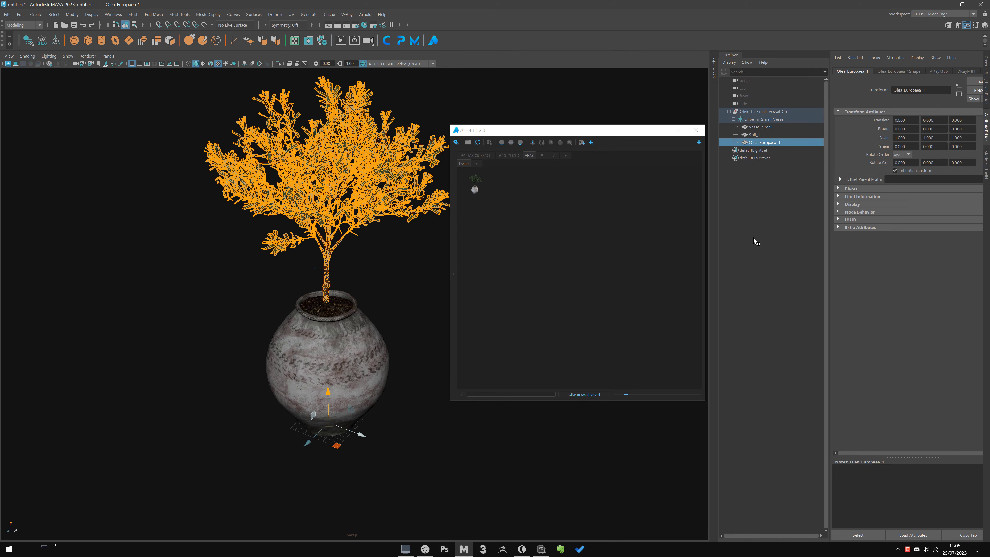
{"action": "left_click_drag", "start_coordinate": [375, 332], "coordinate": [357, 311], "text": "alt"}
{"action": "left_click", "coordinate": [363, 310]}
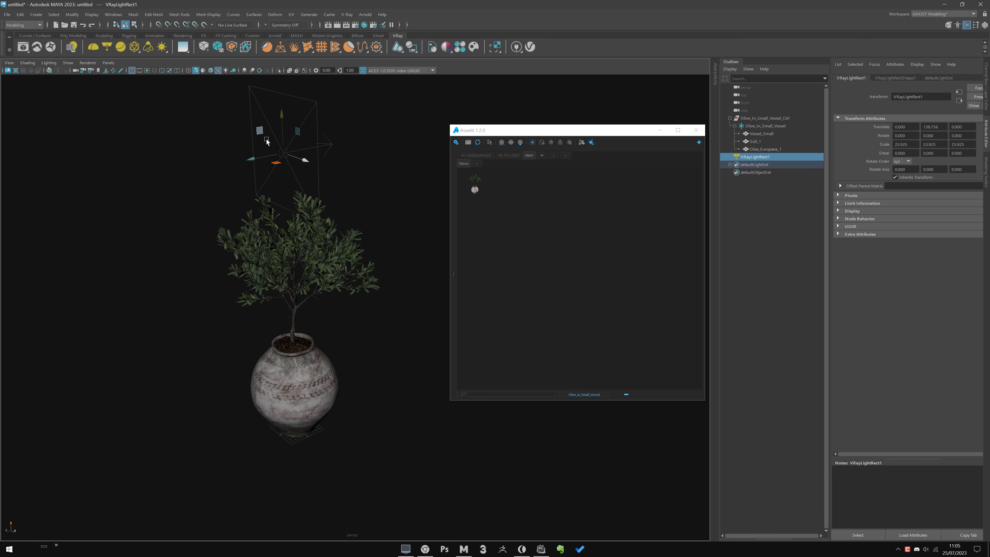
{"action": "left_click_drag", "start_coordinate": [266, 138], "coordinate": [126, 263]}
Step: Show the VRayLightRectShape1 settings in the Attribute Editor
{"action": "left_click", "coordinate": [896, 78]}
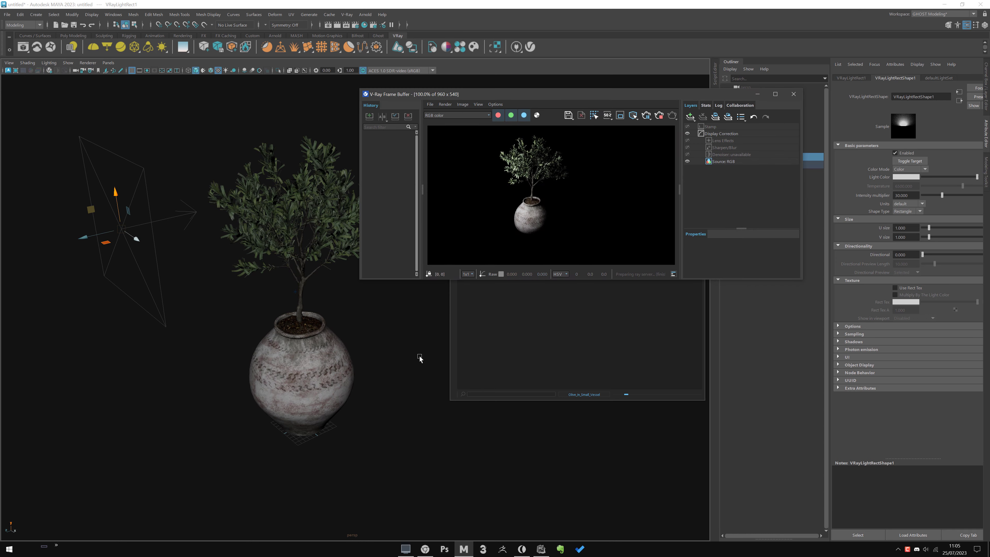
{"action": "scroll", "coordinate": [325, 347], "scroll_direction": "up", "scroll_amount": 6}
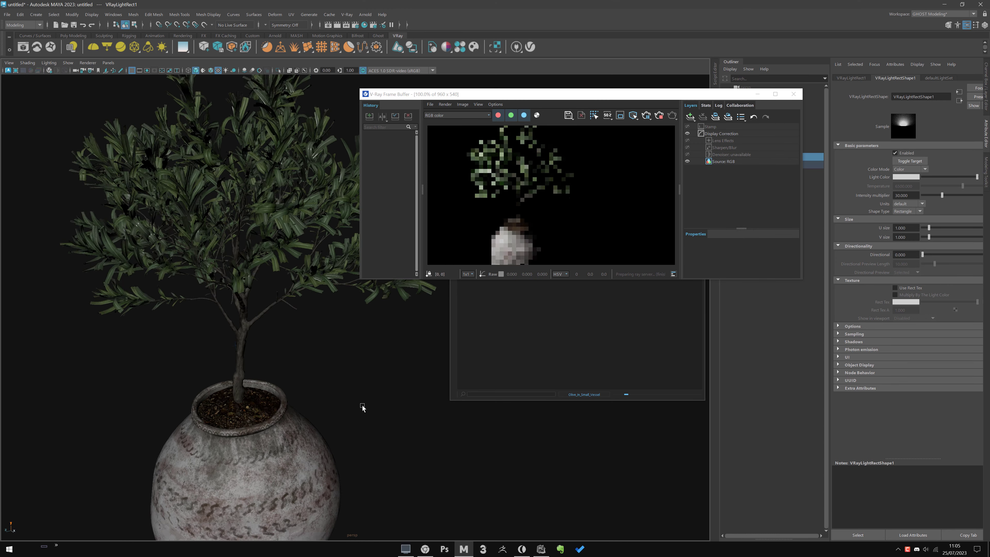
{"action": "scroll", "coordinate": [323, 378], "scroll_direction": "up", "scroll_amount": 4}
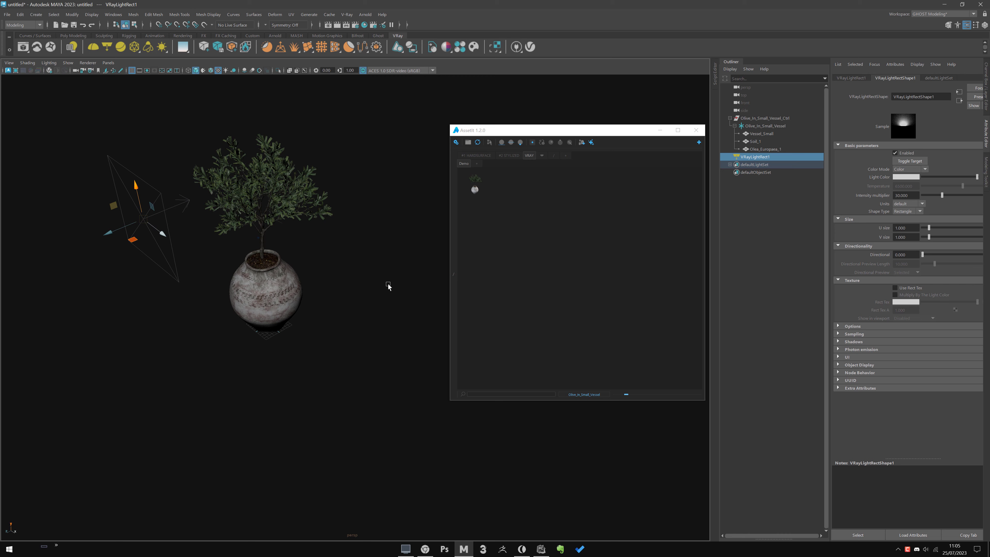
Step: Add more Olive_In_Small_Vessel copies to the scene from the AssetIt thumbnail
{"action": "left_click_drag", "start_coordinate": [474, 184], "coordinate": [308, 380]}
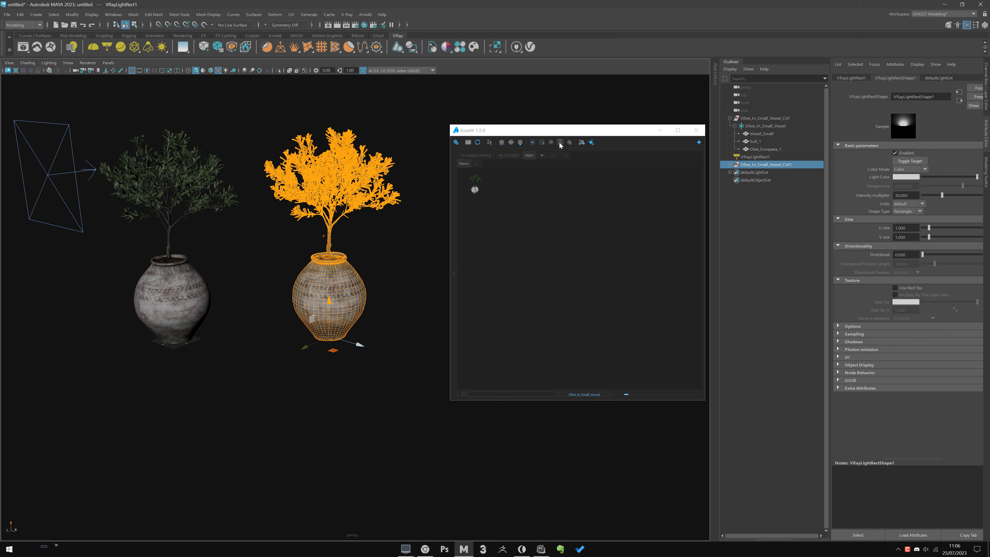
{"action": "mouse_move", "coordinate": [347, 246]}
{"action": "left_mouse_down", "text": "alt"}
{"action": "mouse_move", "coordinate": [343, 228]}
{"action": "mouse_move", "coordinate": [350, 238]}
{"action": "left_mouse_up", "text": "alt"}
{"action": "left_click_drag", "start_coordinate": [361, 340], "coordinate": [390, 318]}
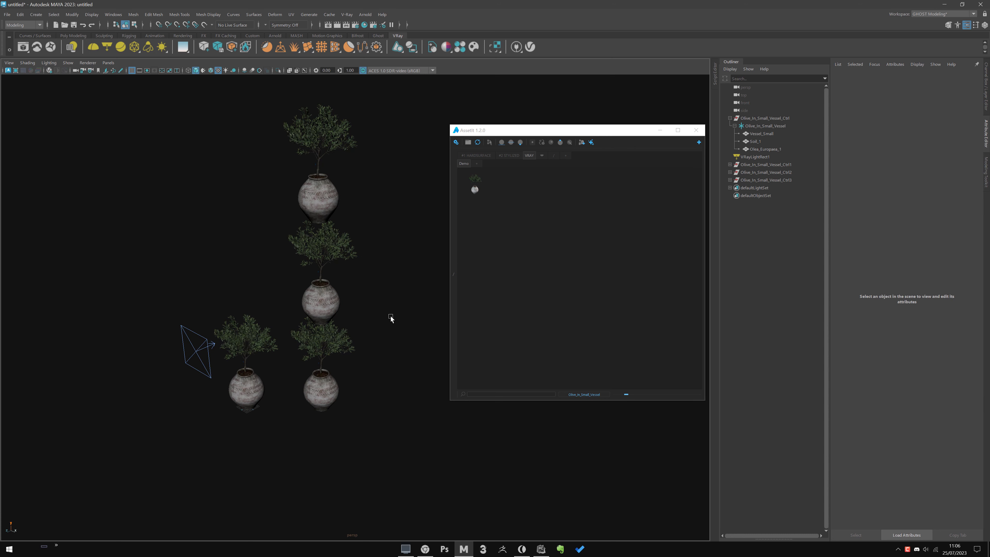